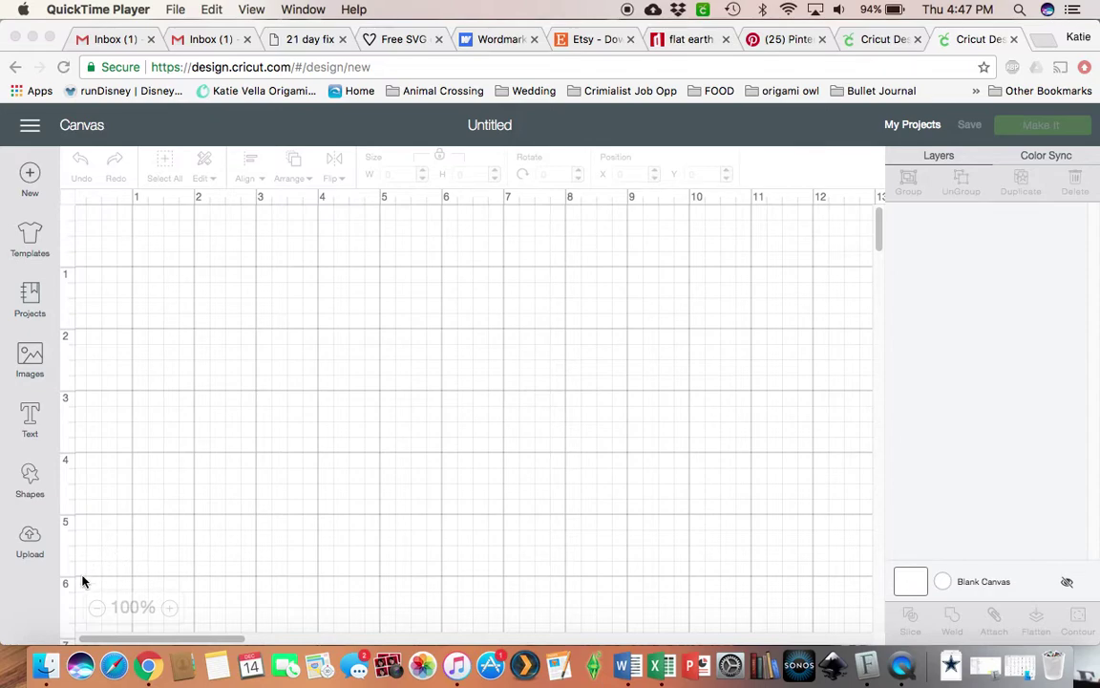
Upload the file Dumbo (2).svg from the Desktop and save it to the image library under its existing name
{"action": "left_click", "coordinate": [31, 540]}
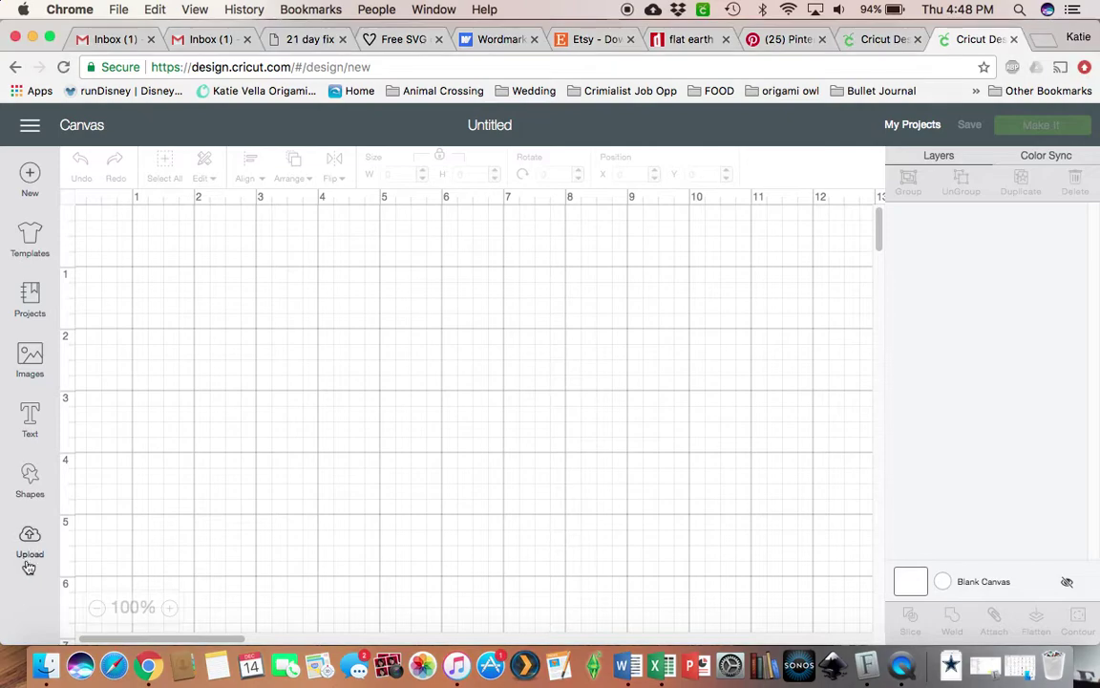
{"action": "left_click", "coordinate": [30, 541]}
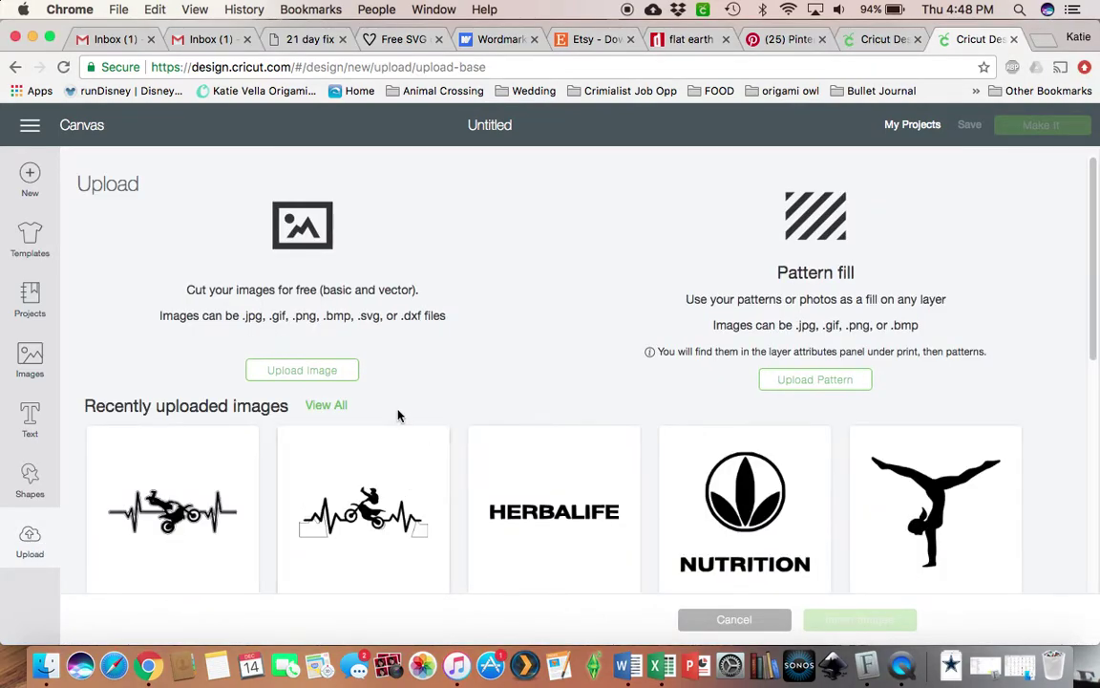
{"action": "left_click", "coordinate": [316, 372]}
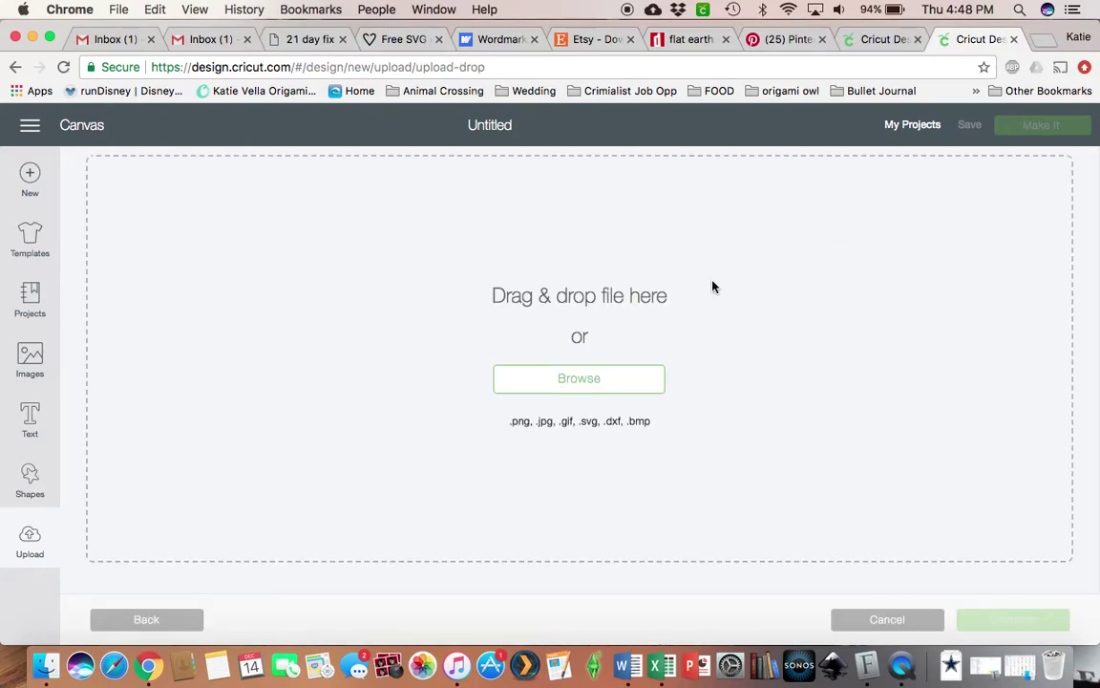
{"action": "left_click", "coordinate": [616, 378]}
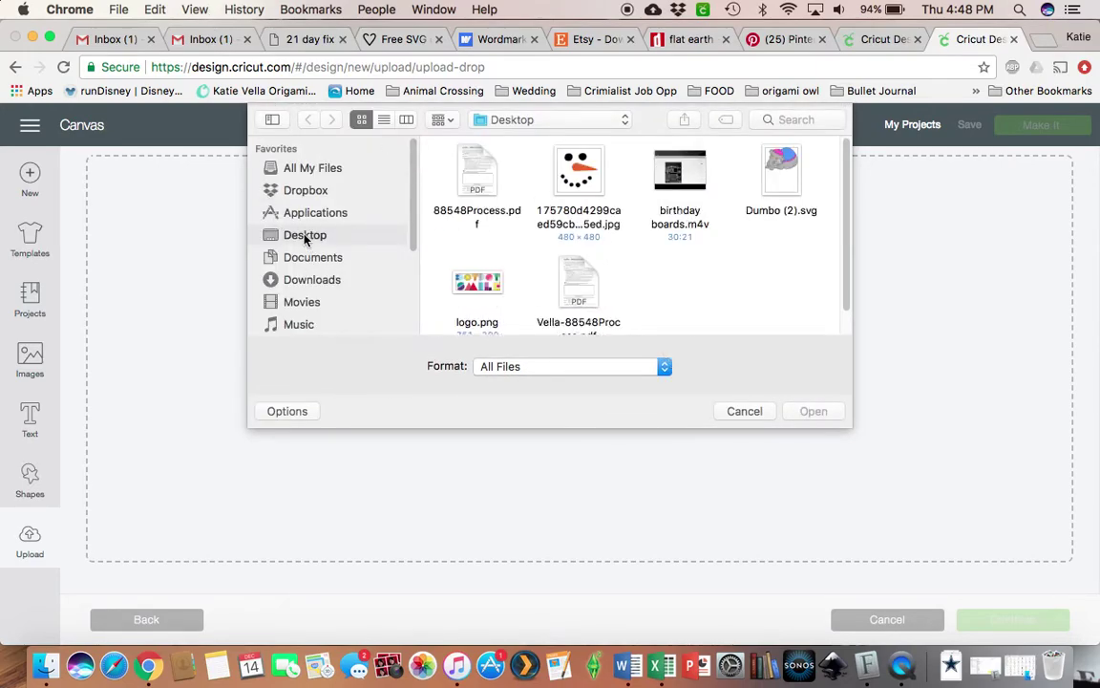
{"action": "left_click", "coordinate": [792, 206]}
{"action": "left_click", "coordinate": [821, 412]}
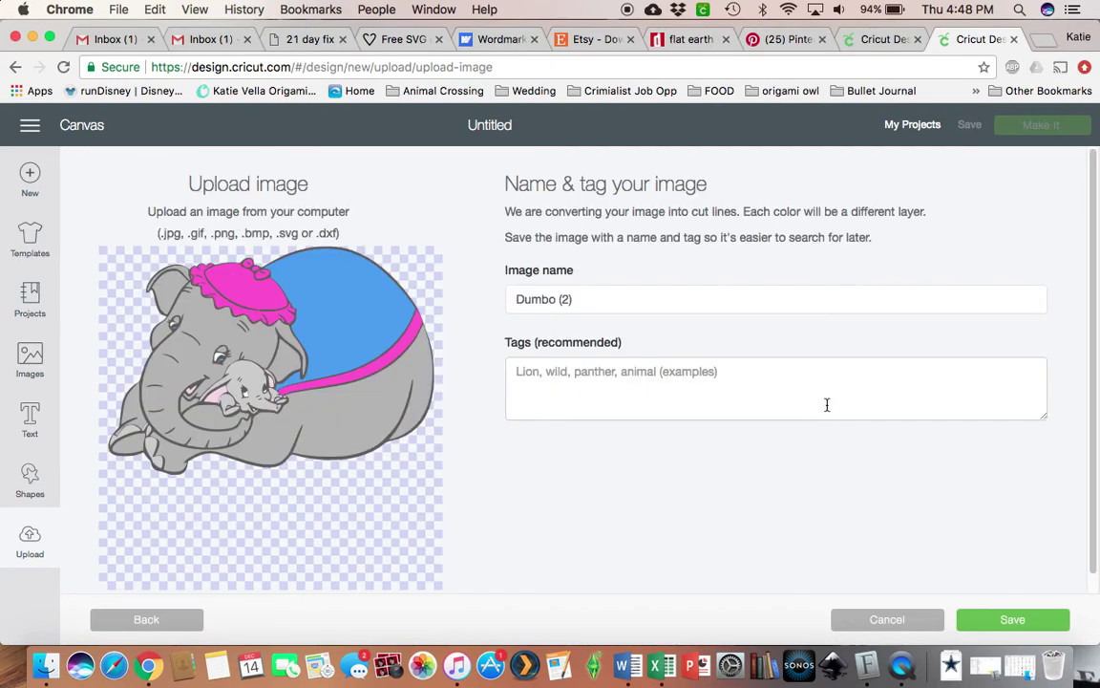
{"action": "left_click", "coordinate": [1027, 624]}
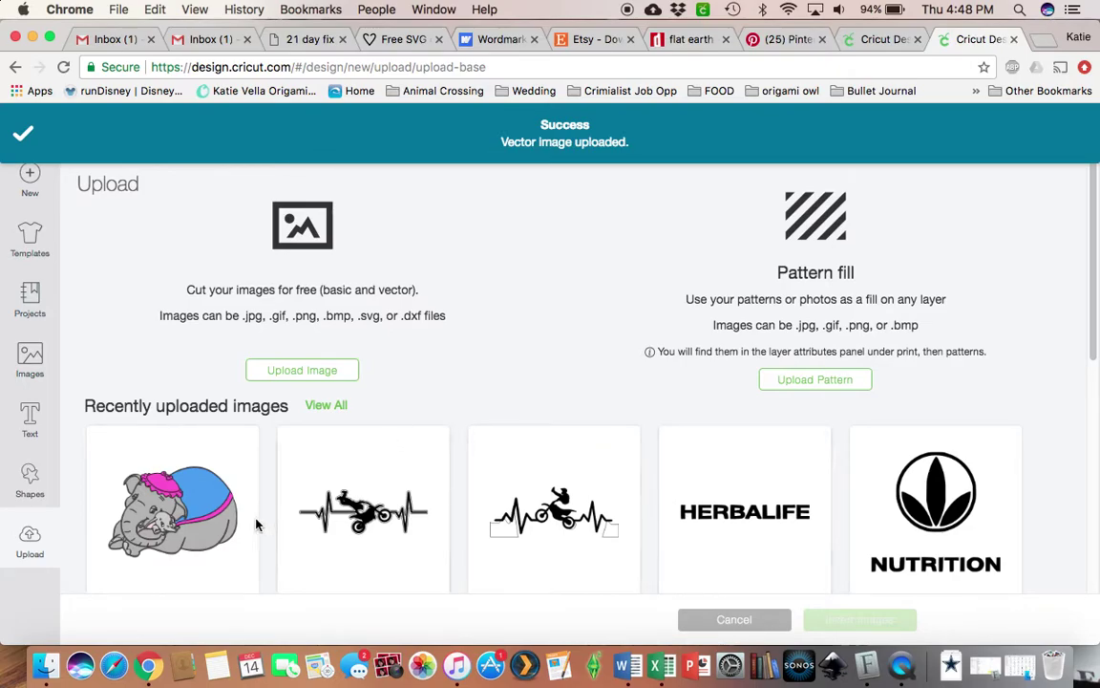
Insert the uploaded Dumbo image on the canvas and move it to about X 2.794, Y 0.385
{"action": "left_click", "coordinate": [221, 509]}
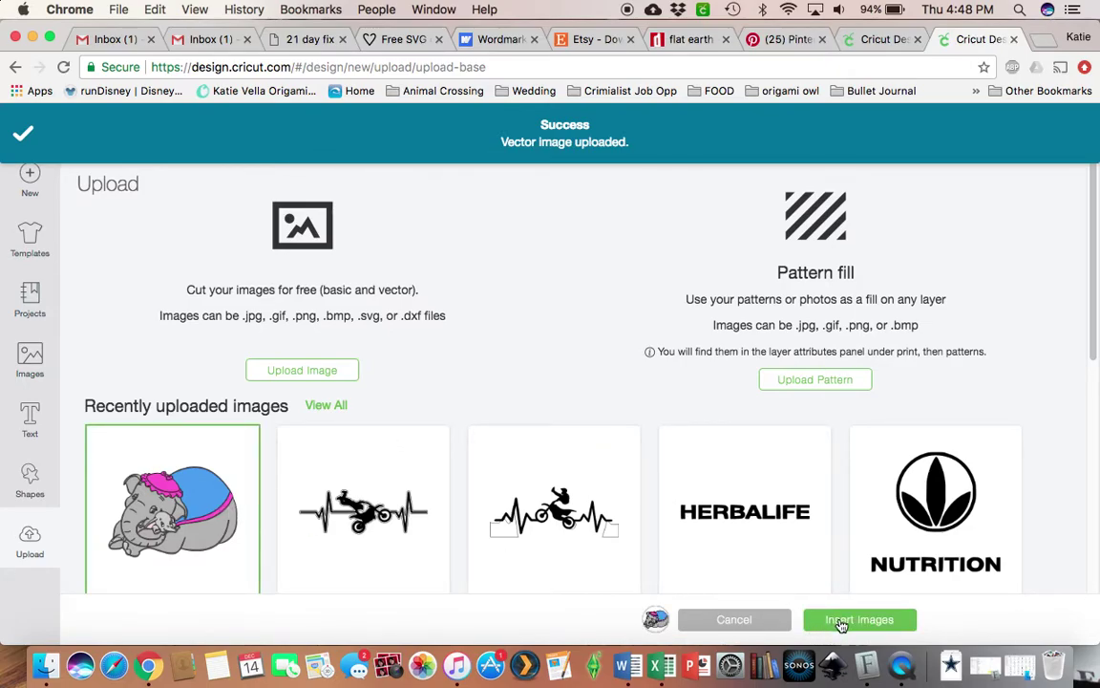
{"action": "left_click", "coordinate": [844, 623]}
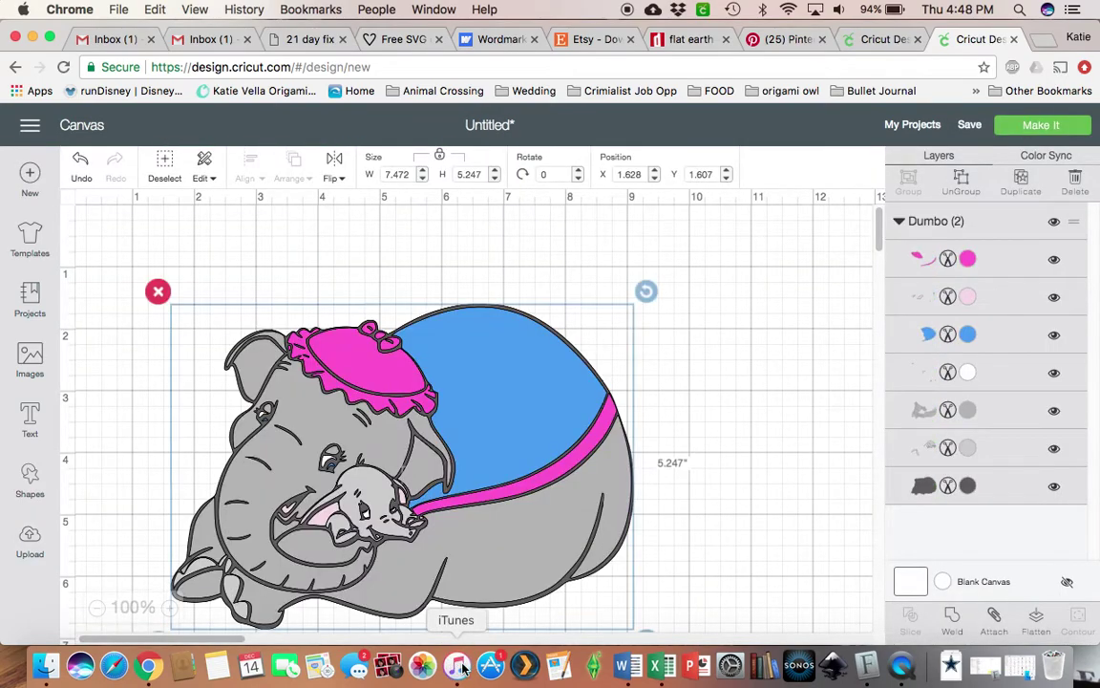
{"action": "left_click_drag", "start_coordinate": [537, 540], "coordinate": [621, 465]}
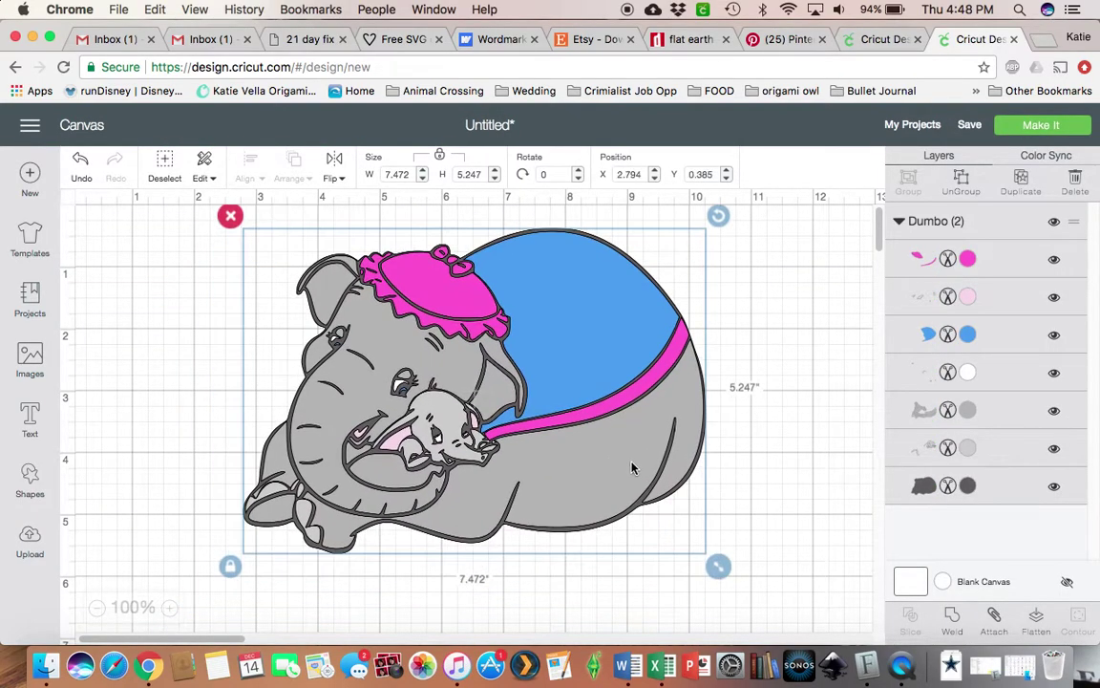
Examine the color attributes of the Dumbo image's layers one by one, then select the whole image on the canvas
{"action": "left_click", "coordinate": [969, 259]}
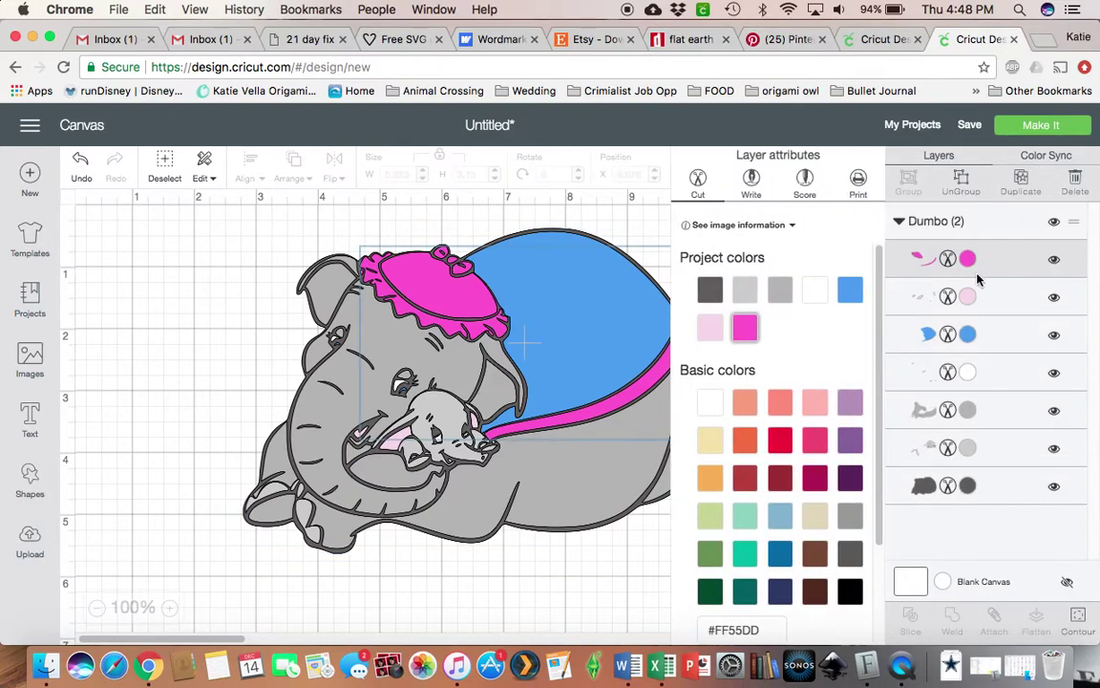
{"action": "left_click", "coordinate": [970, 298]}
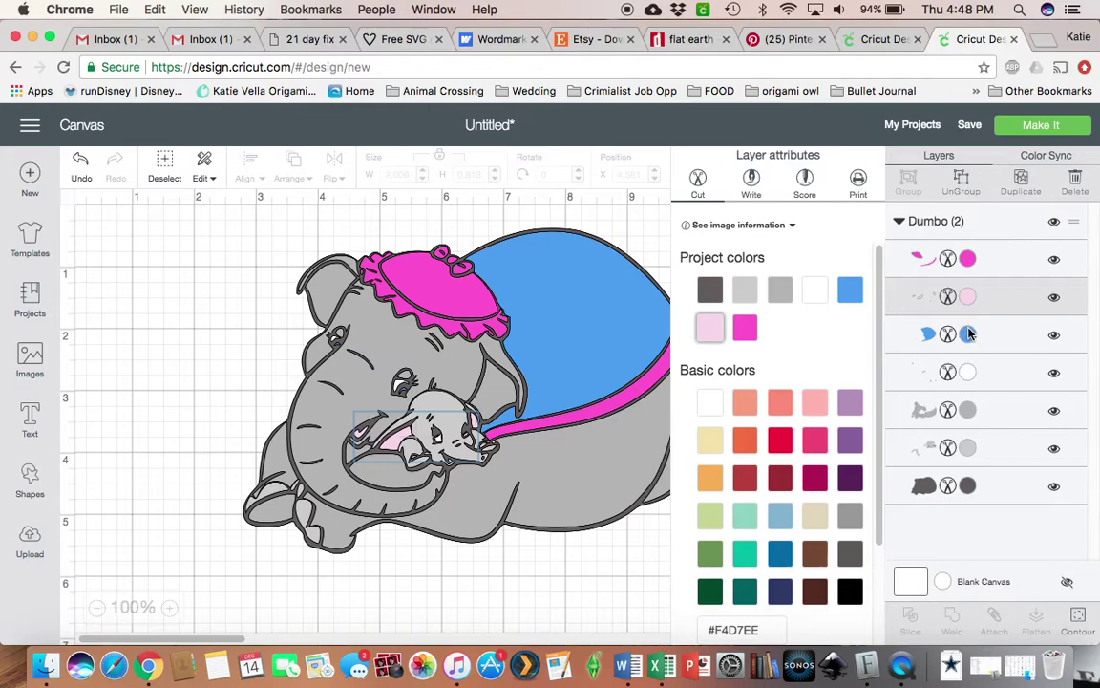
{"action": "left_click", "coordinate": [967, 333]}
{"action": "left_click", "coordinate": [970, 372]}
{"action": "left_click", "coordinate": [970, 410]}
{"action": "left_click", "coordinate": [969, 448]}
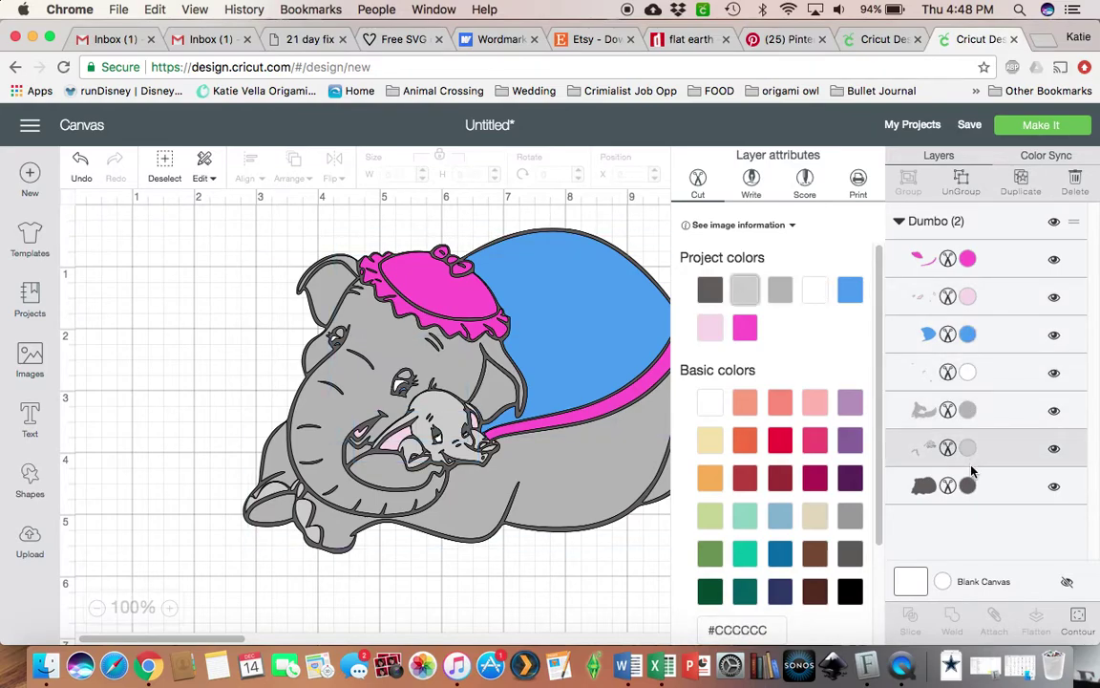
{"action": "left_click", "coordinate": [217, 314]}
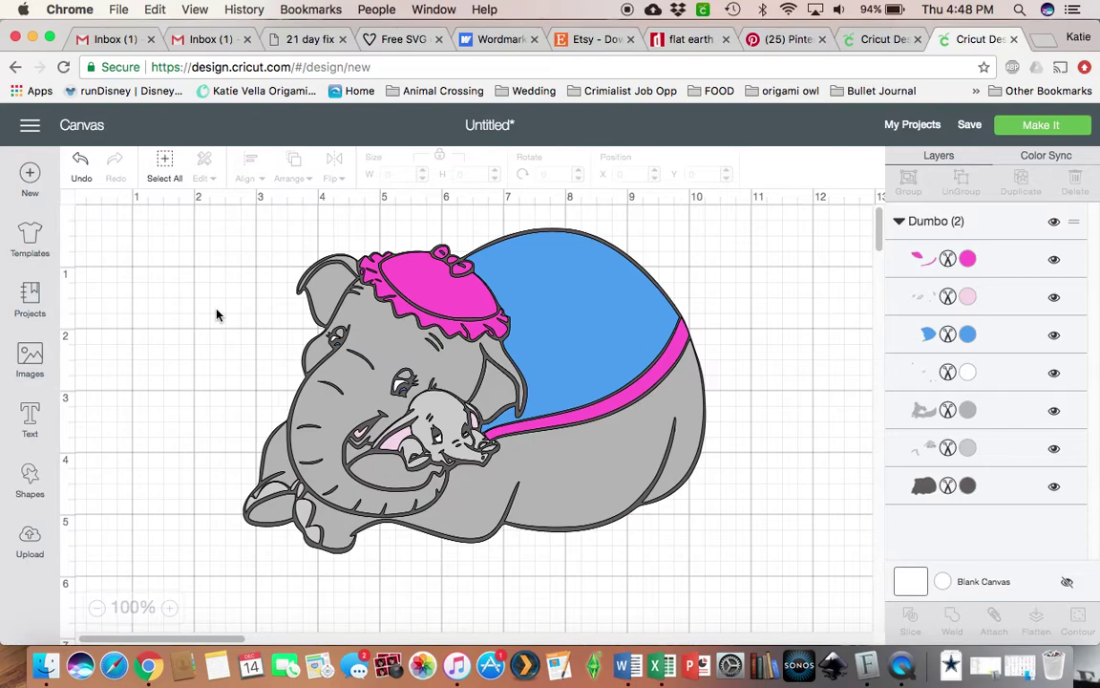
{"action": "left_click", "coordinate": [462, 318]}
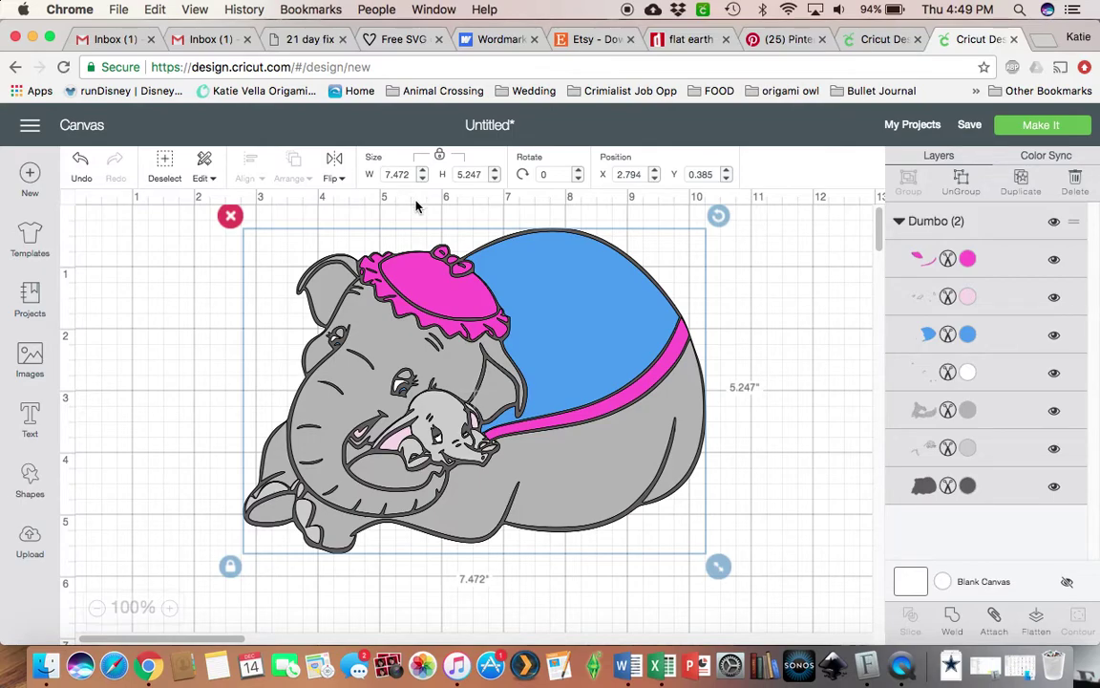
Preview the Dumbo project's cutting mats, examining the pieces laid out for each color, and return to the canvas without cutting
{"action": "left_click", "coordinate": [1063, 133]}
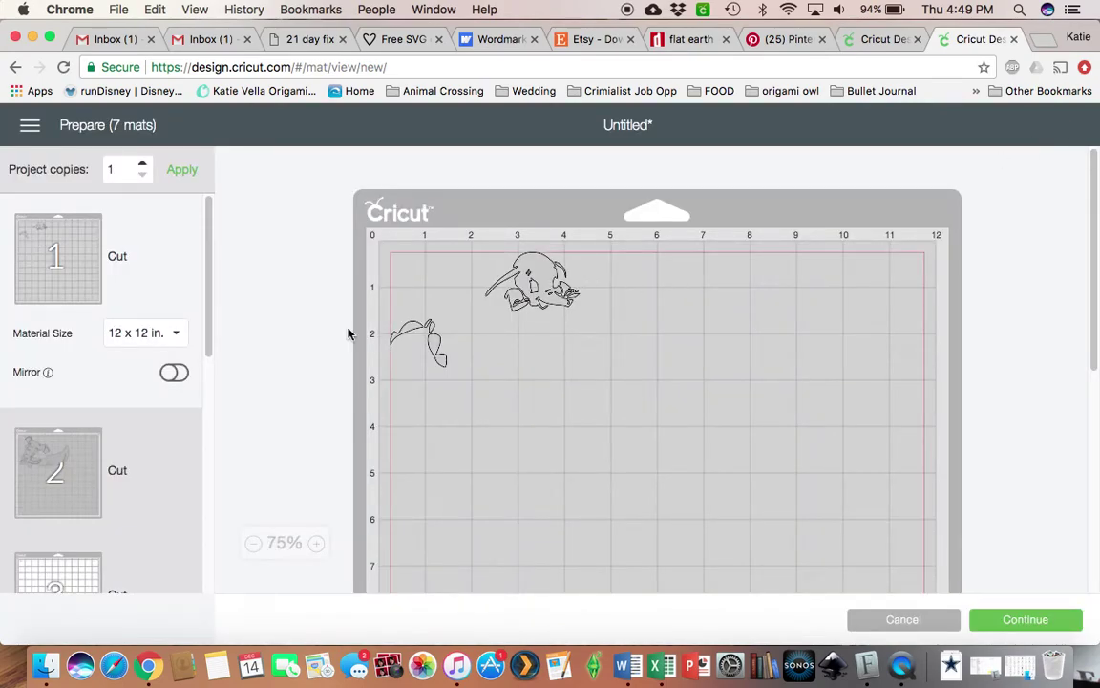
{"action": "left_click", "coordinate": [169, 457]}
{"action": "scroll", "coordinate": [173, 461], "scroll_direction": "down", "scroll_amount": 3}
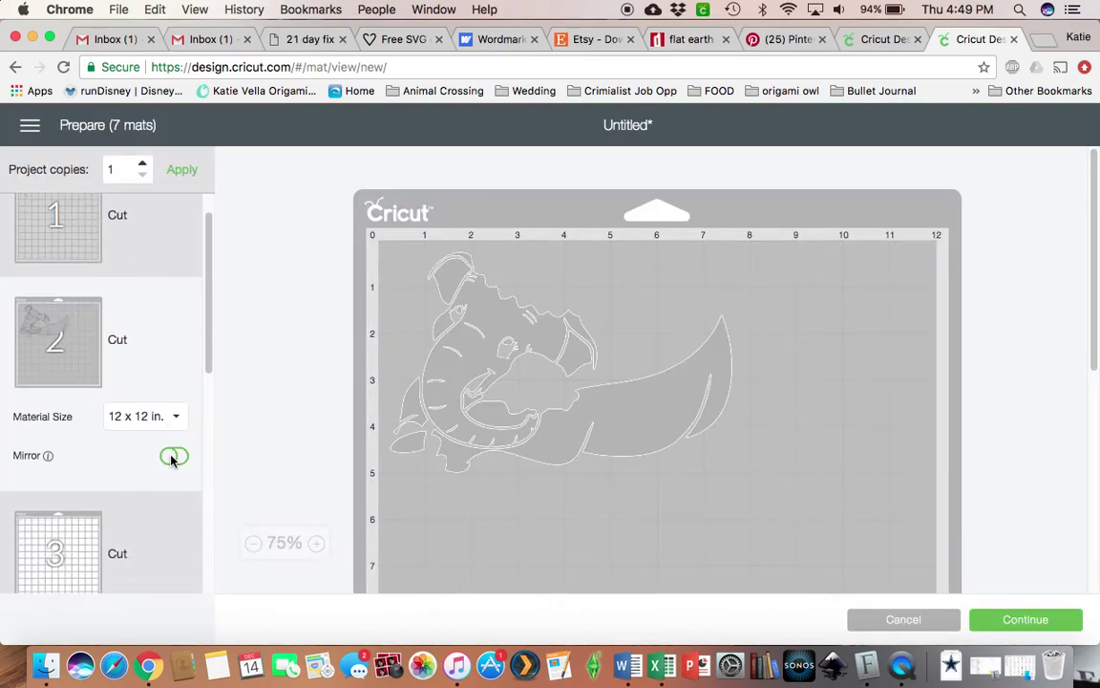
{"action": "left_click", "coordinate": [169, 459]}
{"action": "scroll", "coordinate": [167, 449], "scroll_direction": "down", "scroll_amount": 5}
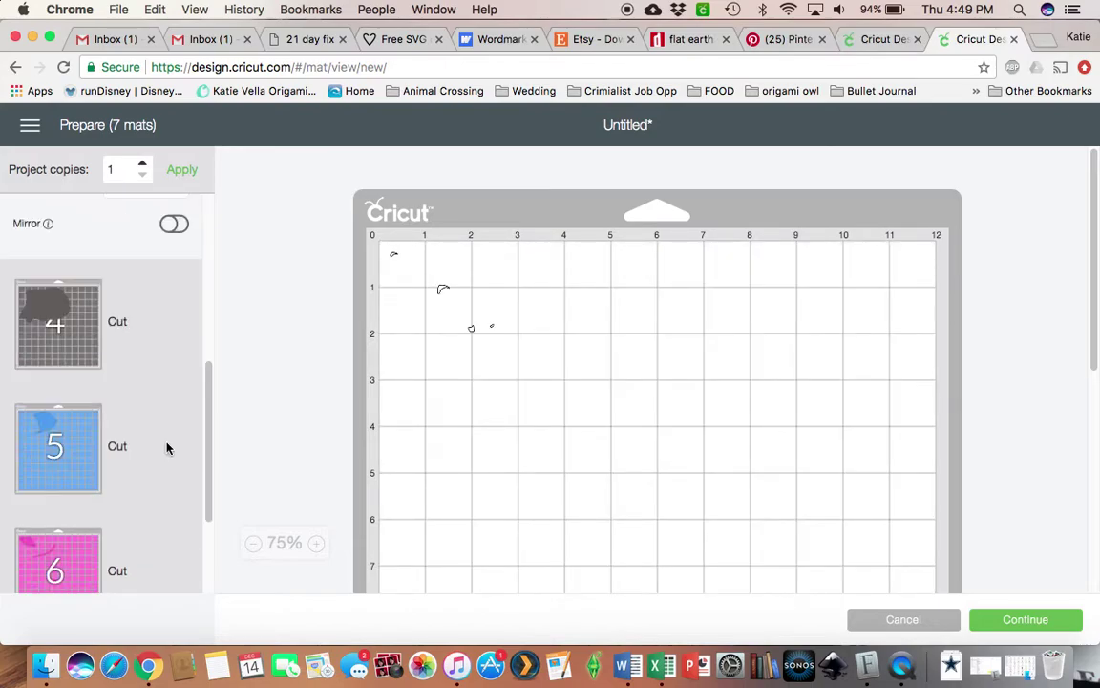
{"action": "left_click", "coordinate": [151, 363]}
{"action": "left_click", "coordinate": [177, 445]}
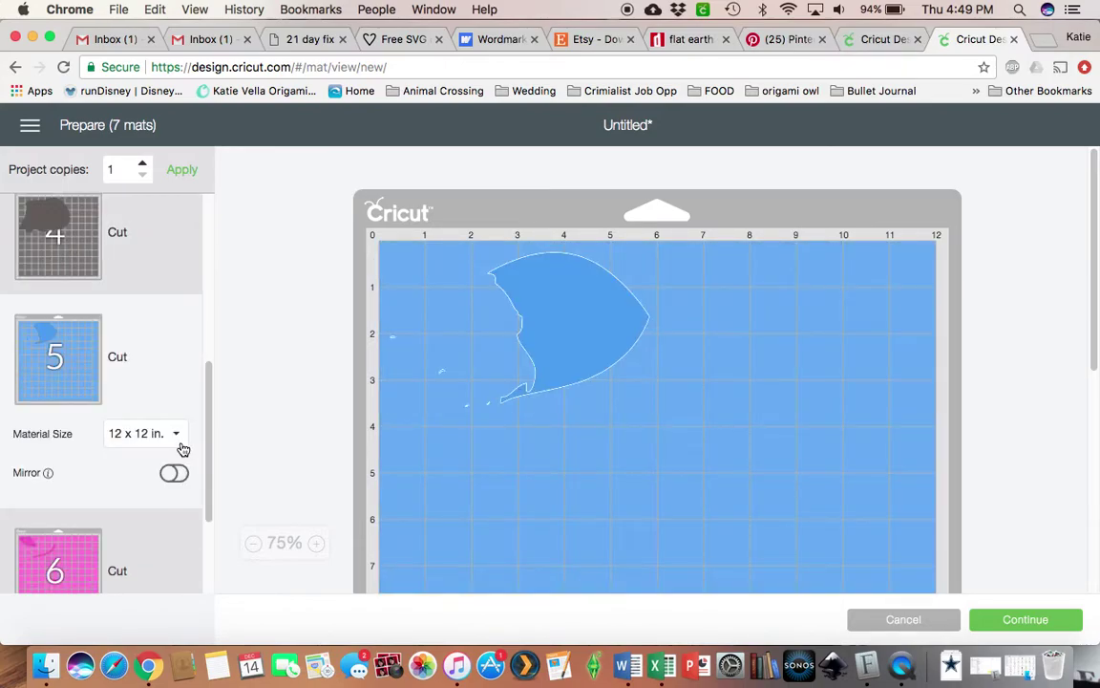
{"action": "scroll", "coordinate": [163, 430], "scroll_direction": "down", "scroll_amount": 3}
{"action": "scroll", "coordinate": [163, 429], "scroll_direction": "up", "scroll_amount": 3}
{"action": "scroll", "coordinate": [161, 427], "scroll_direction": "up", "scroll_amount": 1}
{"action": "left_click", "coordinate": [177, 275]}
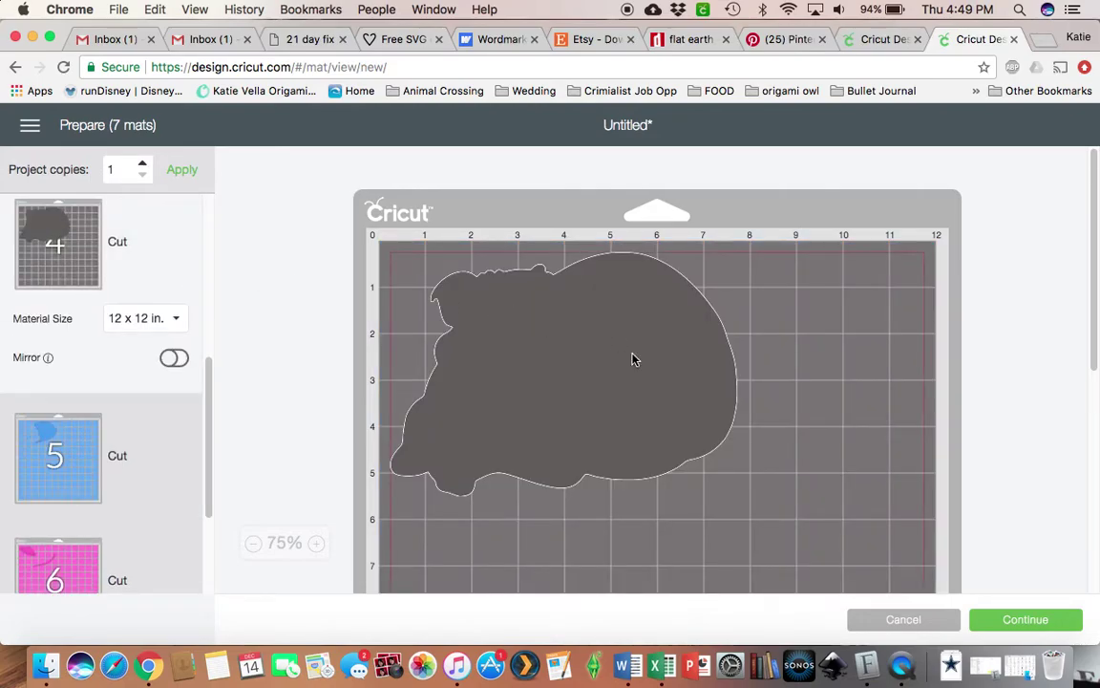
{"action": "left_click", "coordinate": [147, 456]}
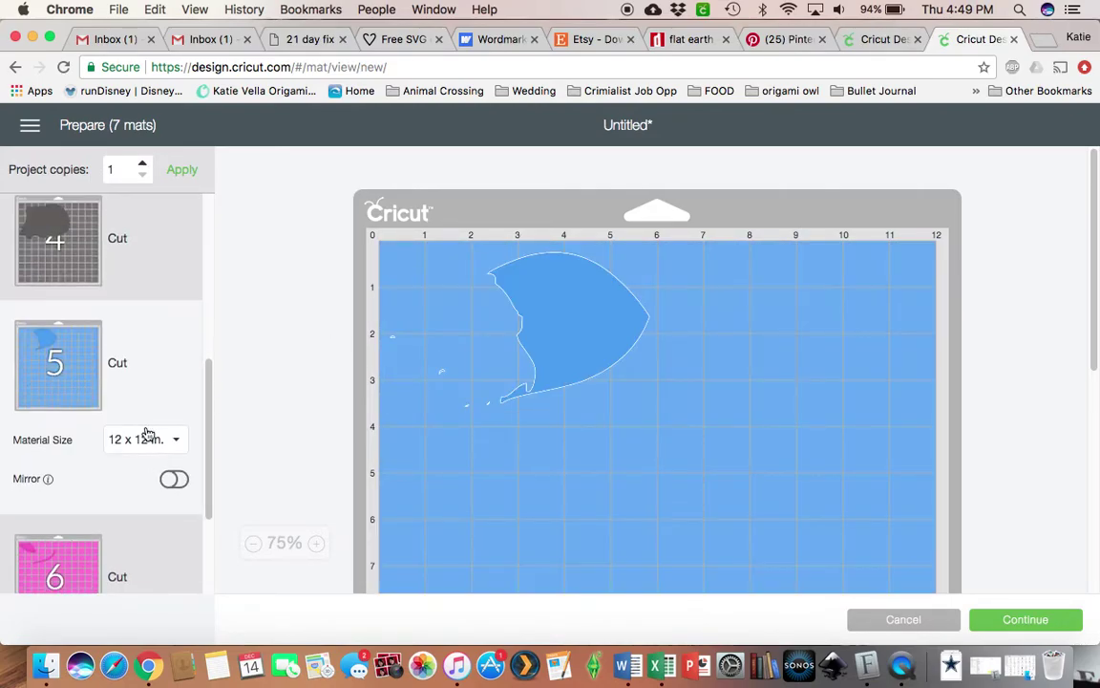
{"action": "scroll", "coordinate": [147, 435], "scroll_direction": "down", "scroll_amount": 3}
{"action": "left_click", "coordinate": [909, 620]}
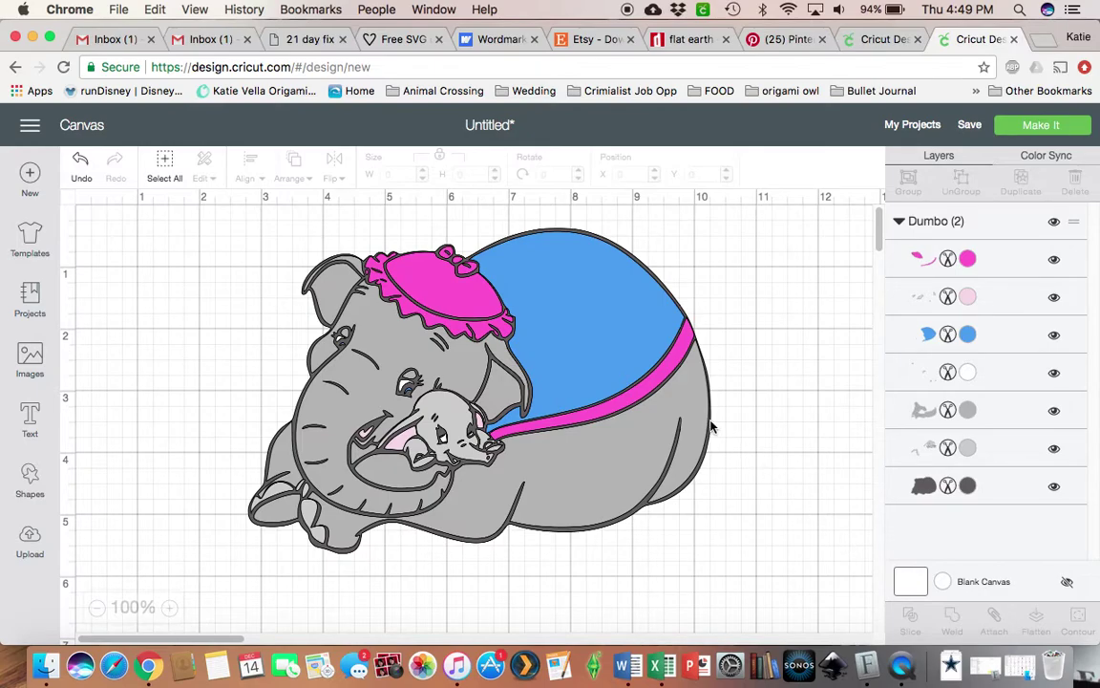
Hide the entire Dumbo (2) image with all its layers on the canvas
{"action": "left_click", "coordinate": [657, 421]}
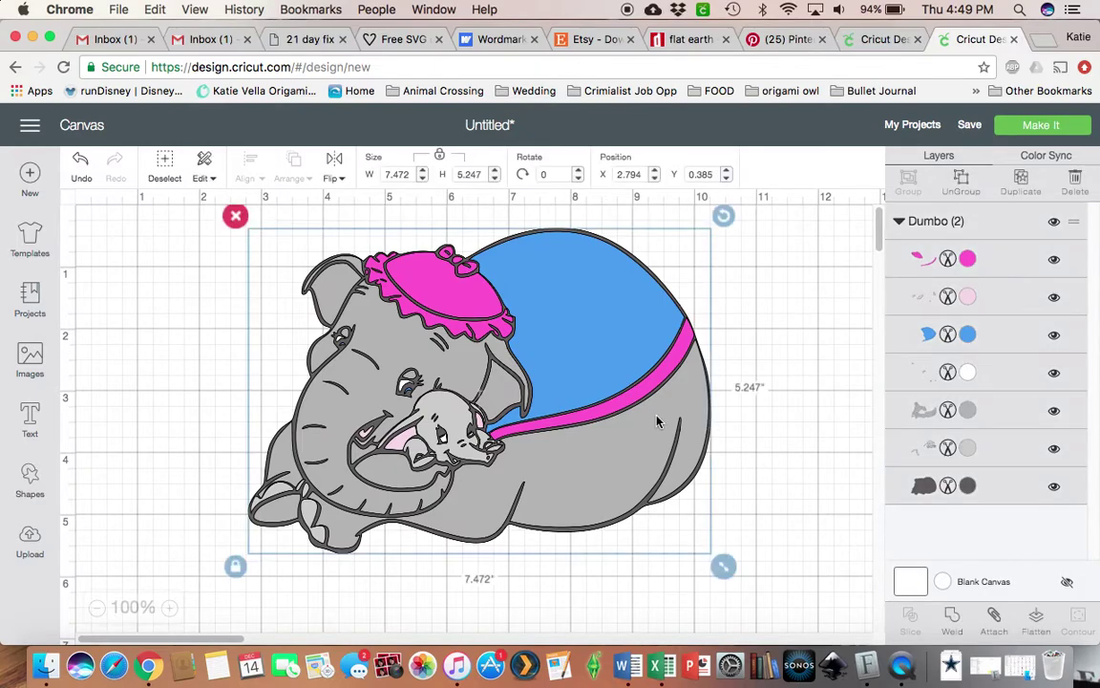
{"action": "left_click", "coordinate": [1054, 220]}
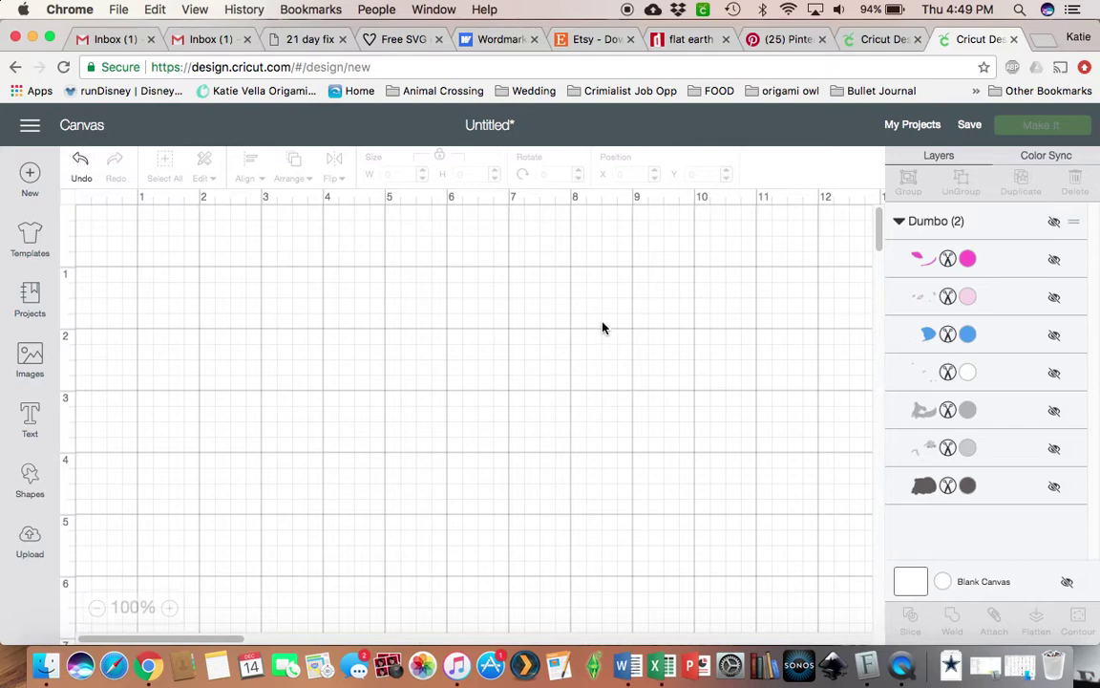
Upload the snowman face JPG from the Desktop as a new image
{"action": "left_click", "coordinate": [32, 538]}
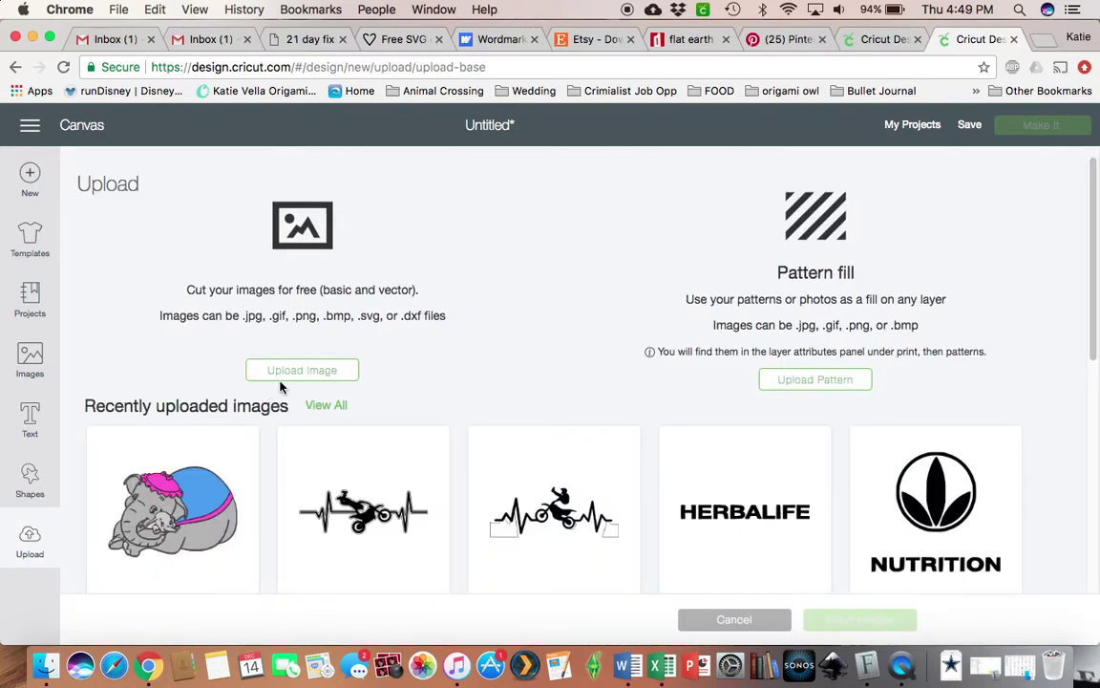
{"action": "left_click", "coordinate": [287, 377]}
{"action": "left_click", "coordinate": [537, 388]}
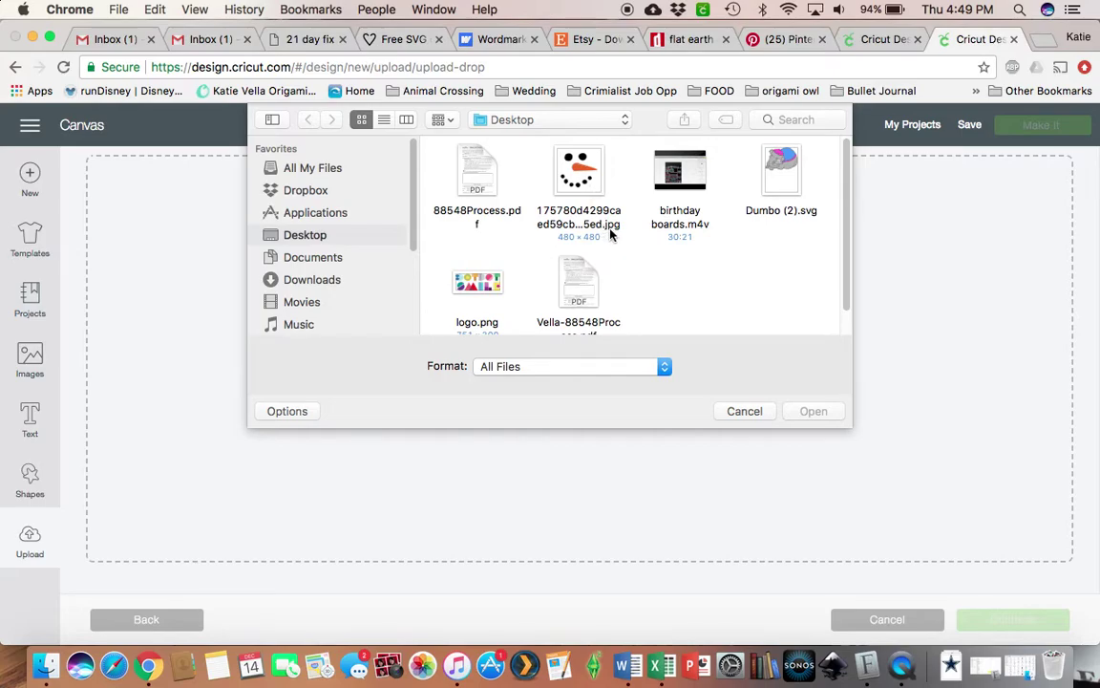
{"action": "left_click", "coordinate": [559, 170]}
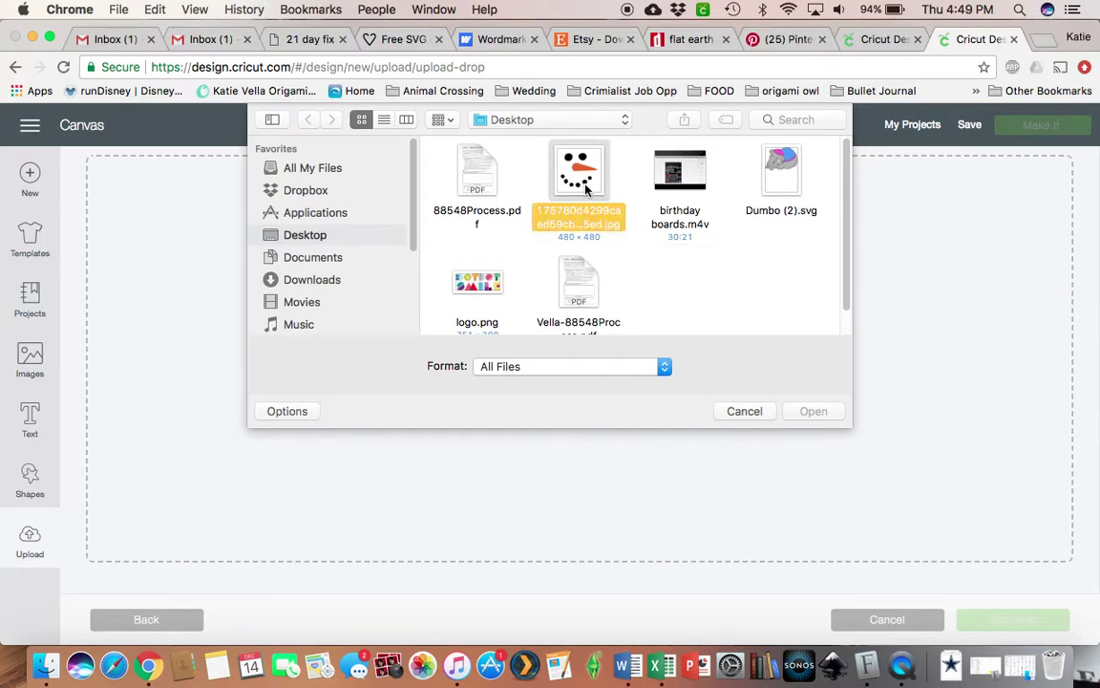
{"action": "left_click", "coordinate": [805, 411]}
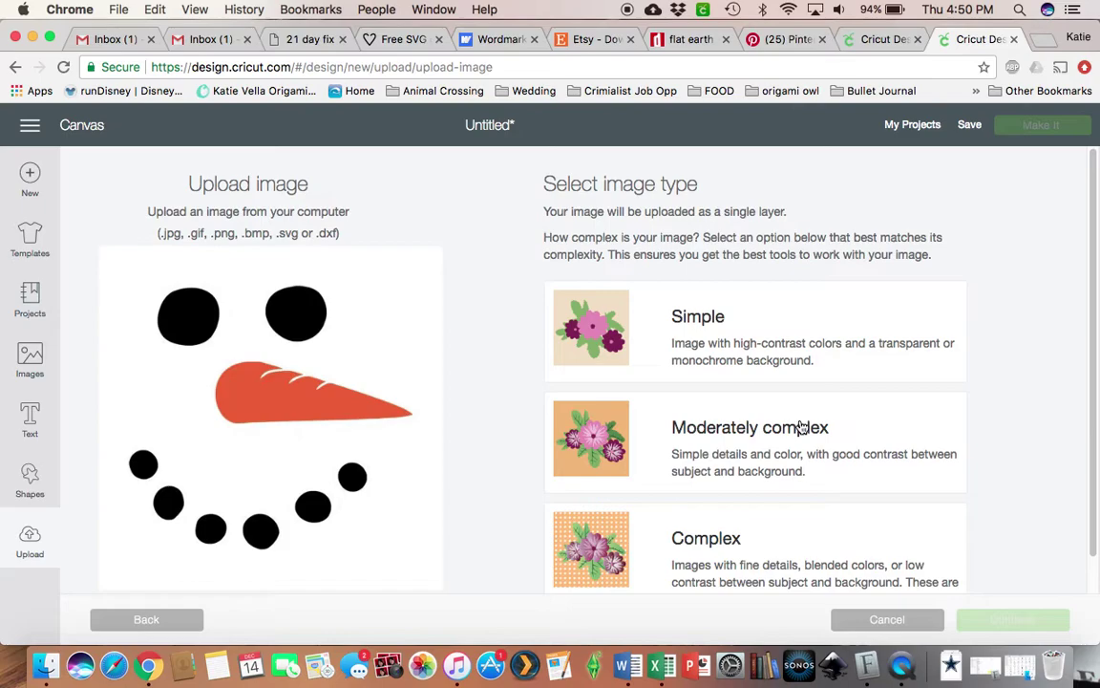
Set the snowman picture's image type to Simple and erase its light background around the face pieces
{"action": "left_click", "coordinate": [825, 336]}
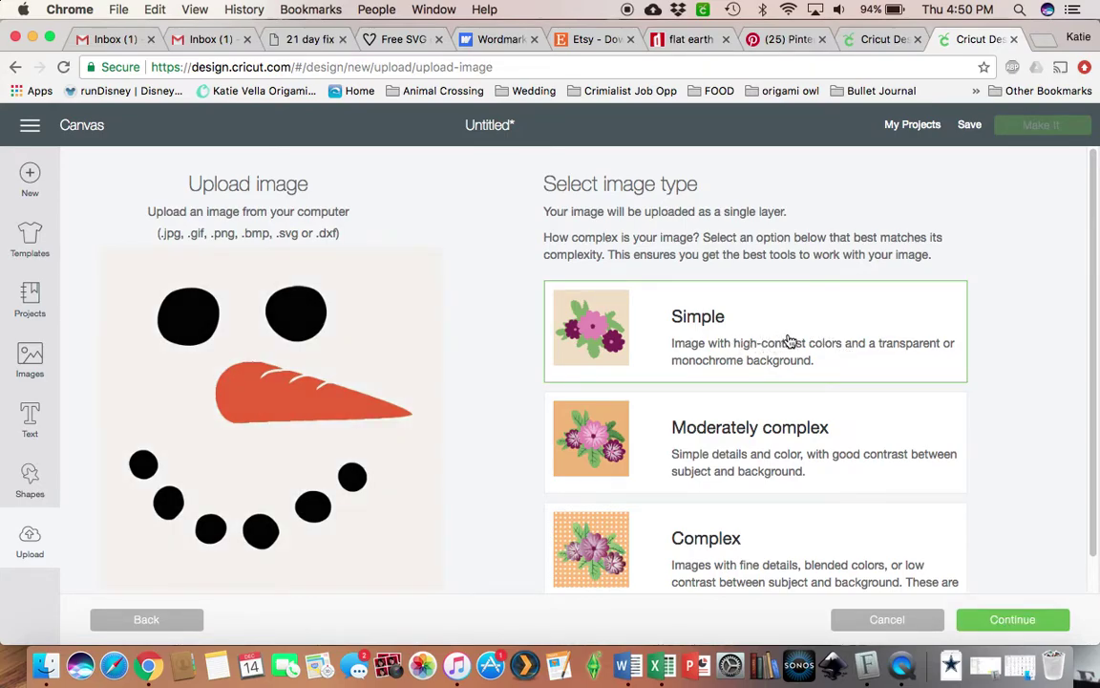
{"action": "left_click", "coordinate": [1026, 626]}
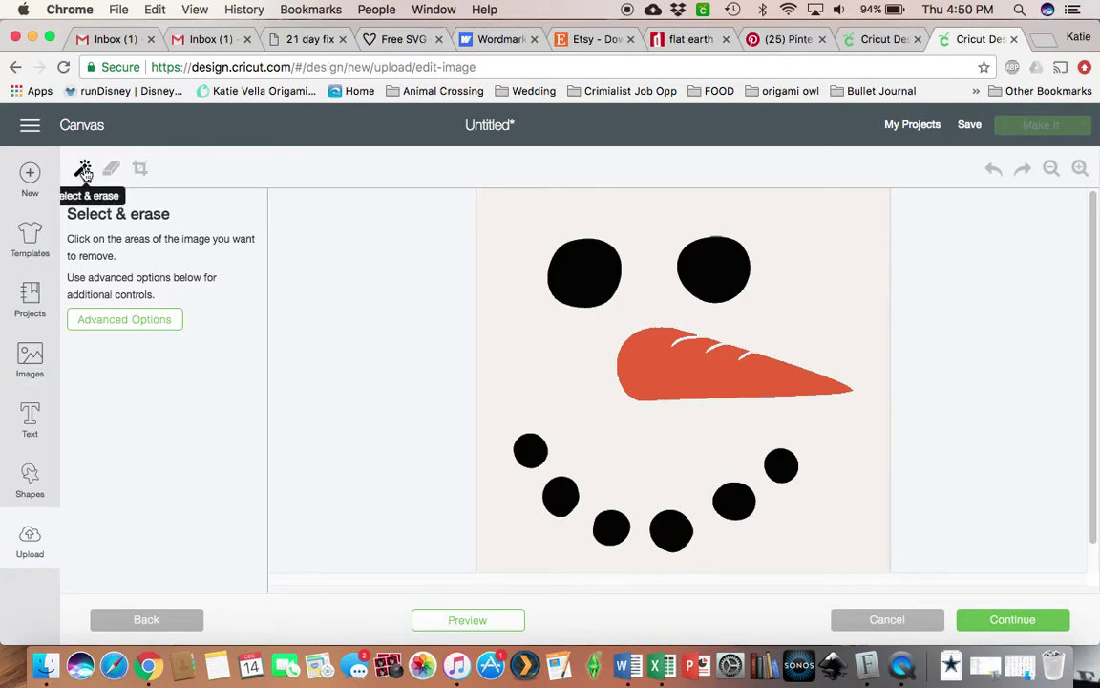
{"action": "left_click", "coordinate": [851, 274]}
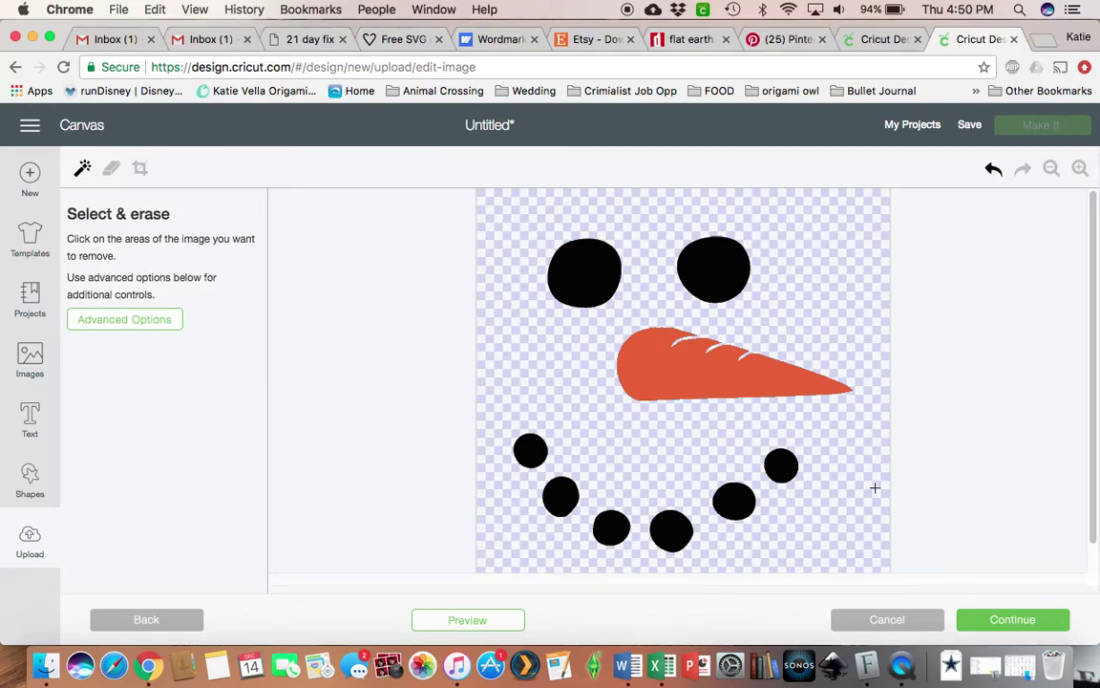
{"action": "left_click", "coordinate": [1000, 627]}
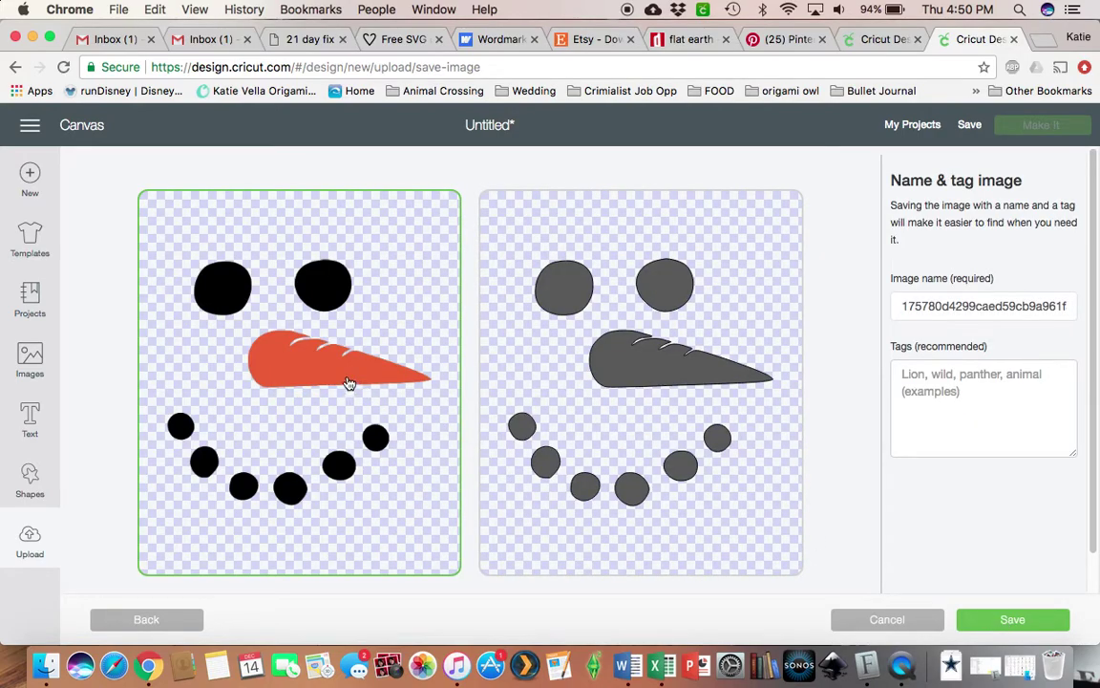
Save the snowman face as a cut image under its existing name and insert it on the canvas
{"action": "scroll", "coordinate": [364, 371], "scroll_direction": "down", "scroll_amount": 1}
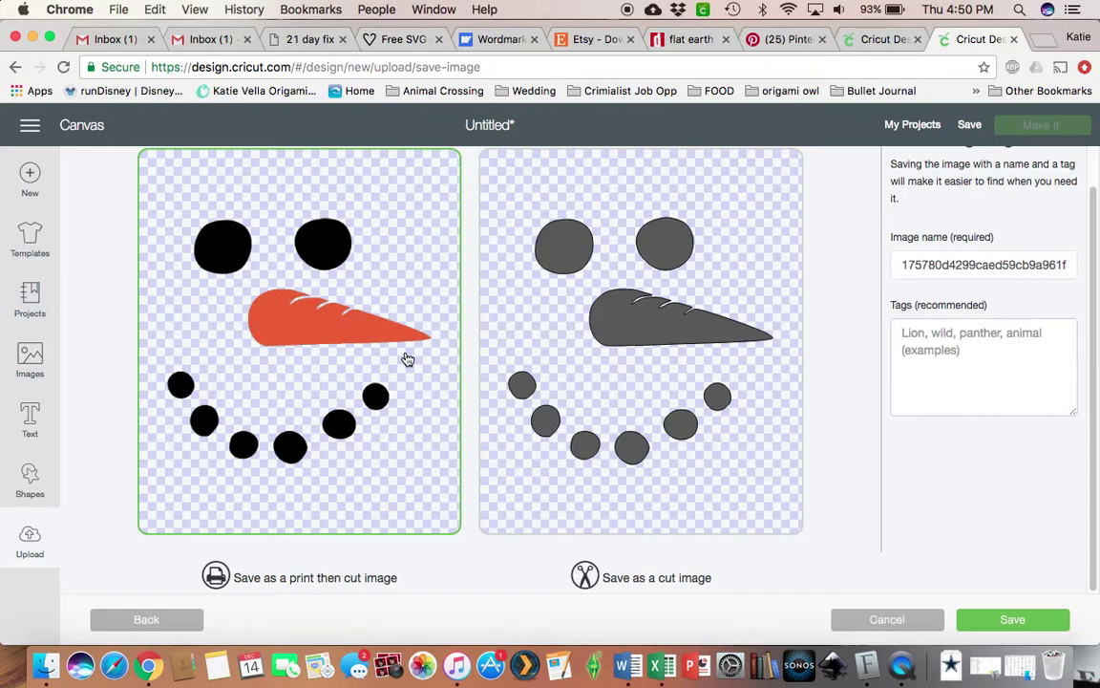
{"action": "left_click", "coordinate": [606, 341]}
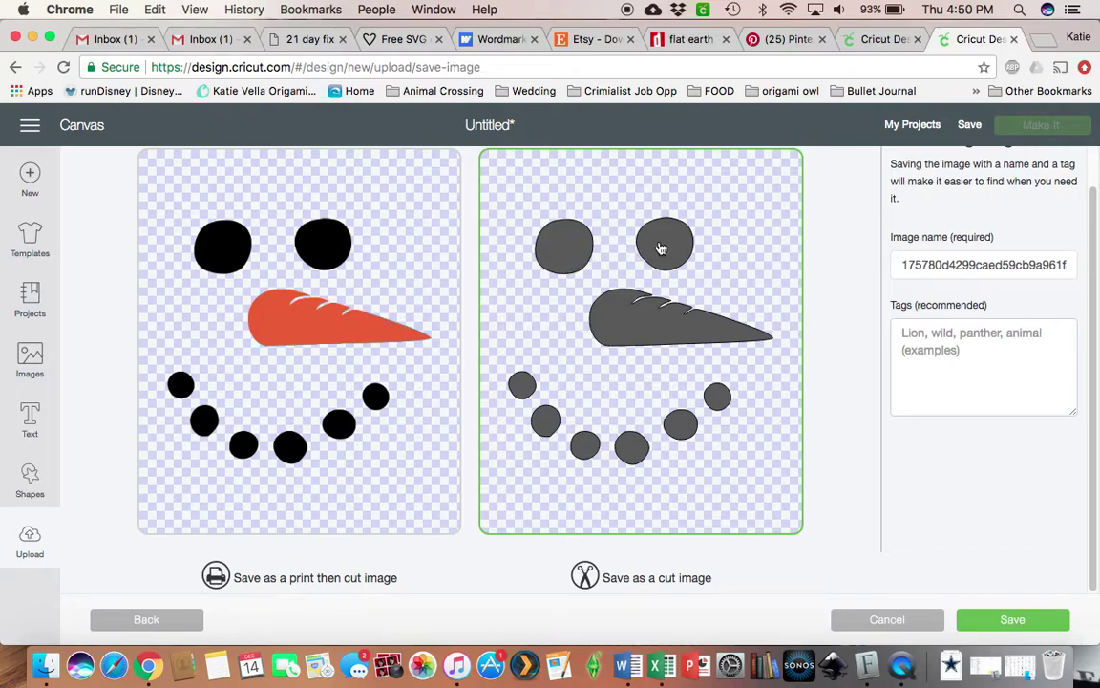
{"action": "left_click", "coordinate": [1014, 620]}
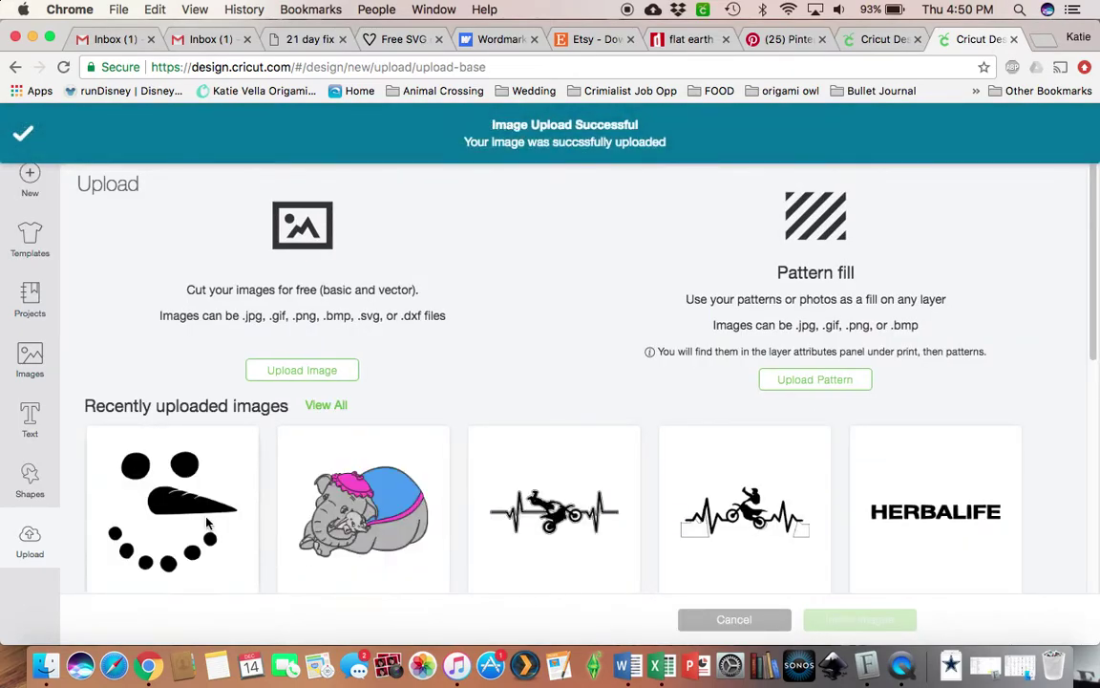
{"action": "left_click", "coordinate": [196, 517]}
{"action": "left_click", "coordinate": [885, 625]}
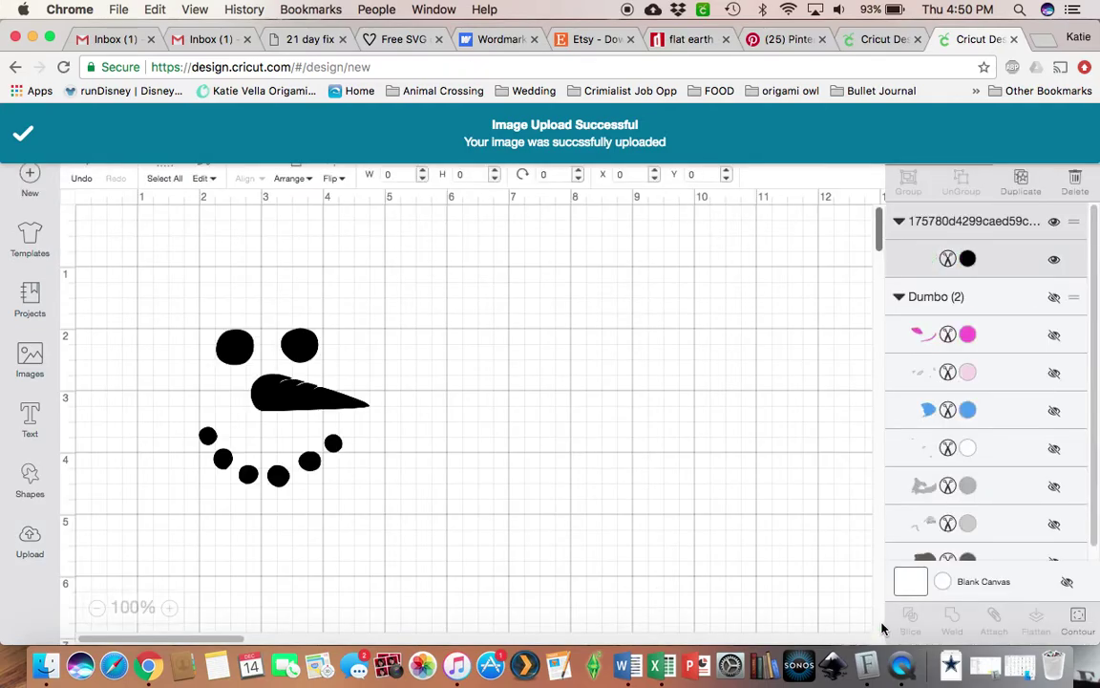
Enlarge the snowman face to about 5.41 by 5.05 inches and try blue, dark gray and black as its cut color
{"action": "left_click_drag", "start_coordinate": [451, 425], "coordinate": [612, 579]}
{"action": "left_click_drag", "start_coordinate": [494, 383], "coordinate": [590, 363]}
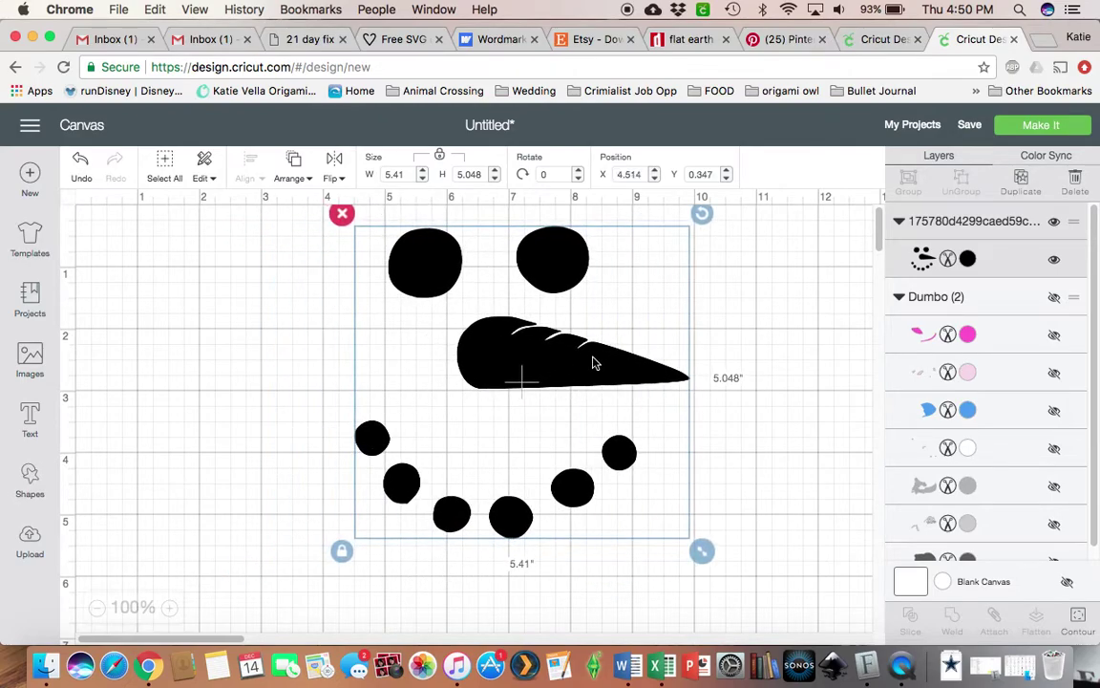
{"action": "left_click", "coordinate": [967, 258]}
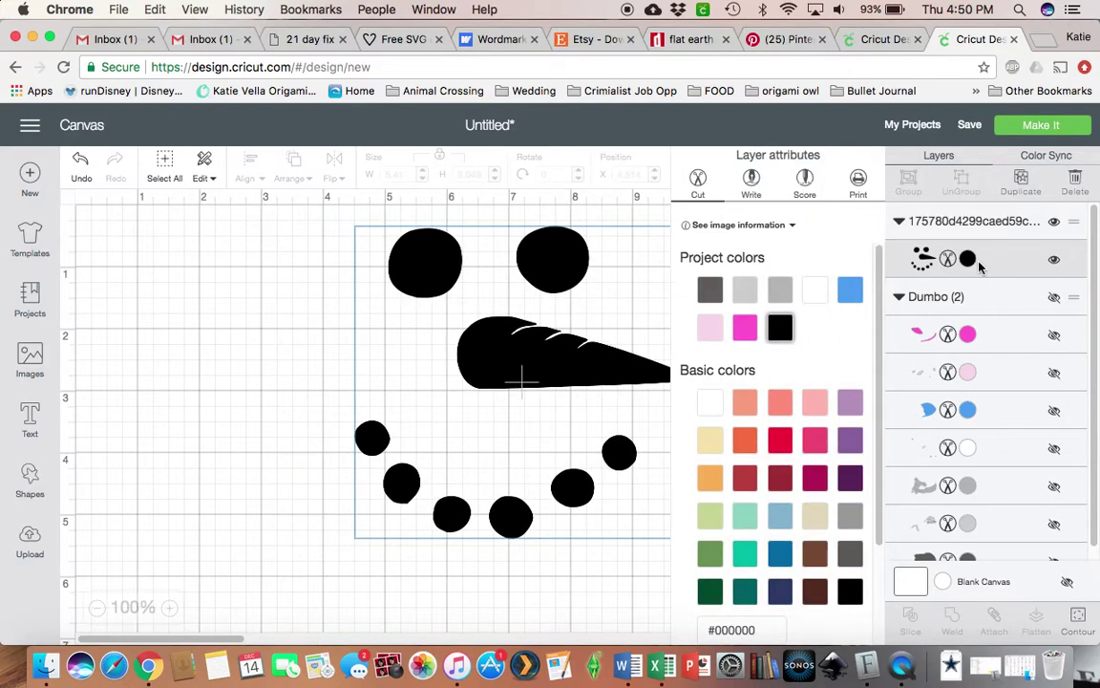
{"action": "left_click", "coordinate": [851, 290]}
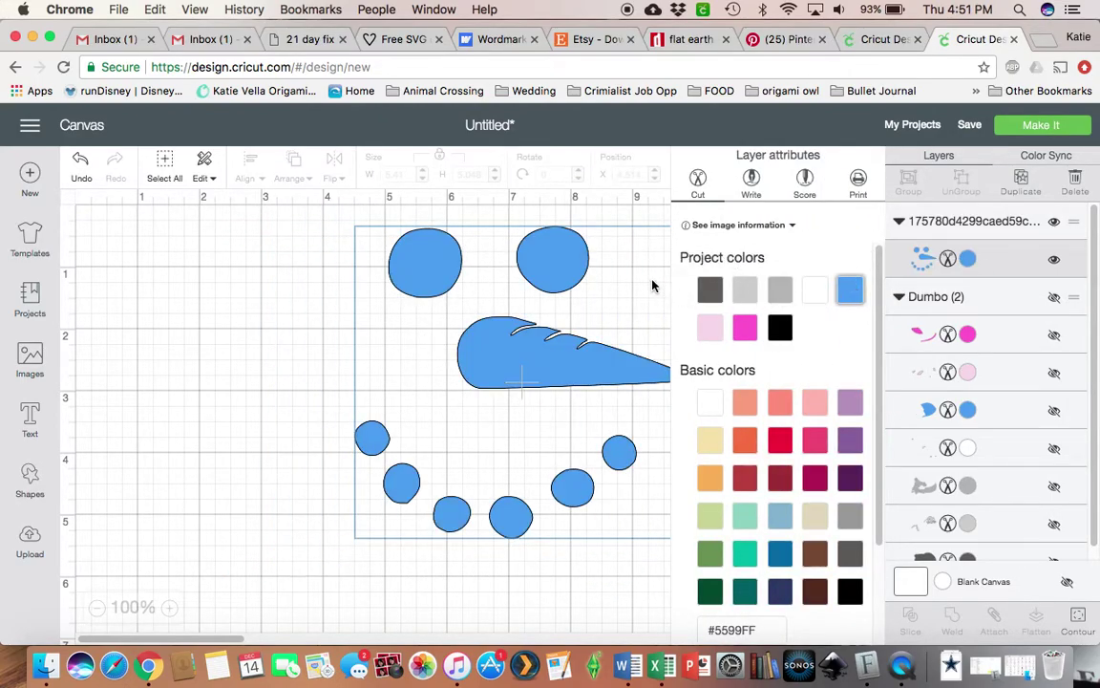
{"action": "left_click", "coordinate": [559, 260]}
{"action": "left_click_drag", "start_coordinate": [538, 275], "coordinate": [519, 352]}
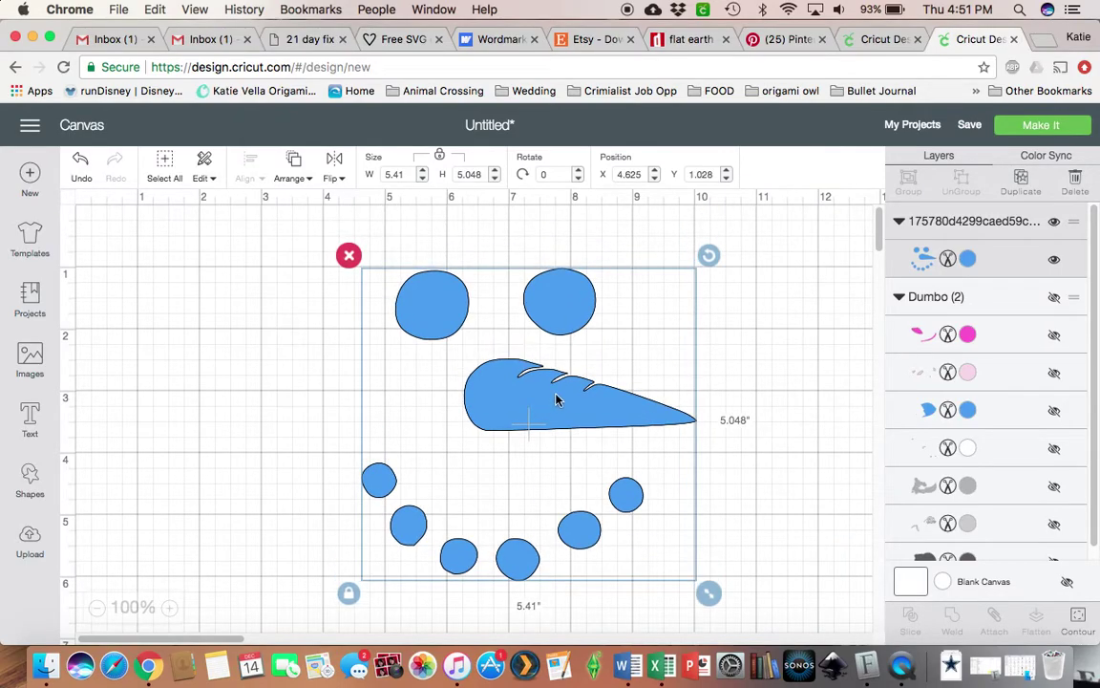
{"action": "left_click", "coordinate": [967, 259]}
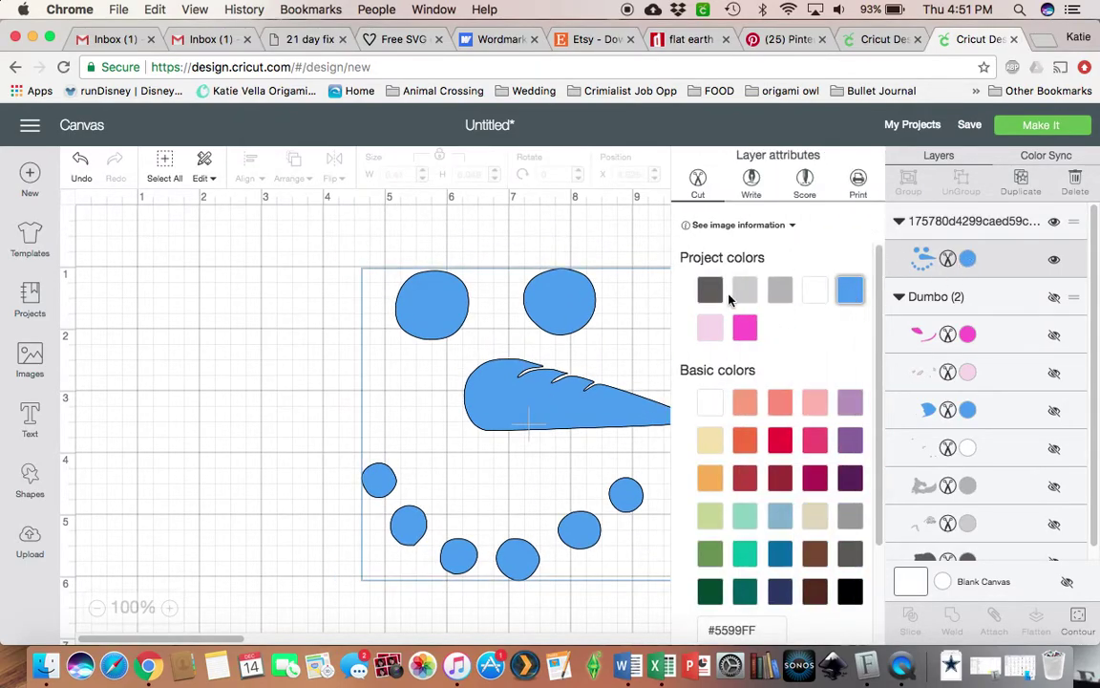
{"action": "left_click", "coordinate": [709, 290]}
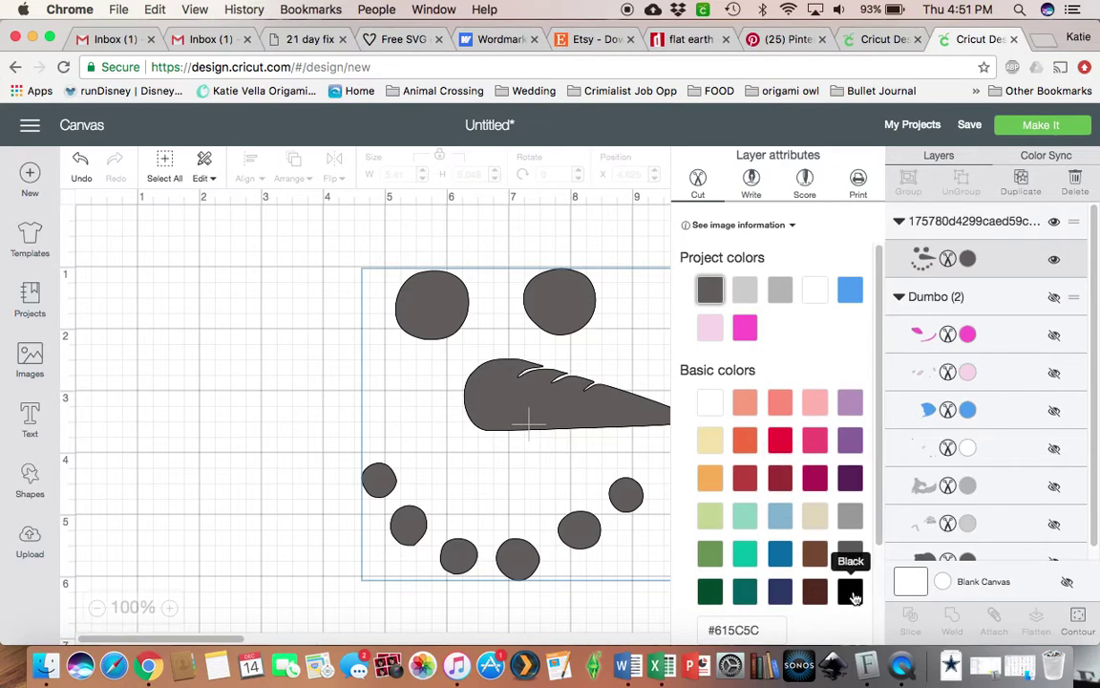
{"action": "left_click", "coordinate": [850, 591]}
Delete the complete snowman face image from the canvas
{"action": "left_click", "coordinate": [558, 389]}
{"action": "key", "text": "Delete"}
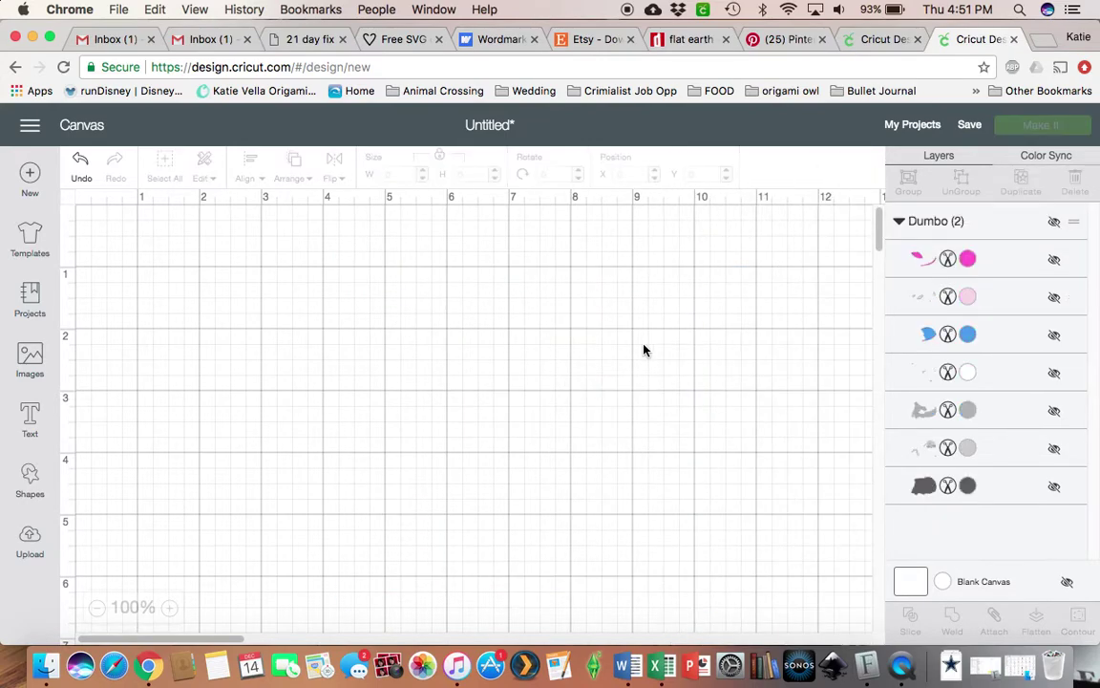
Choose the snowman face JPG from the Desktop for another image upload
{"action": "left_click", "coordinate": [30, 544]}
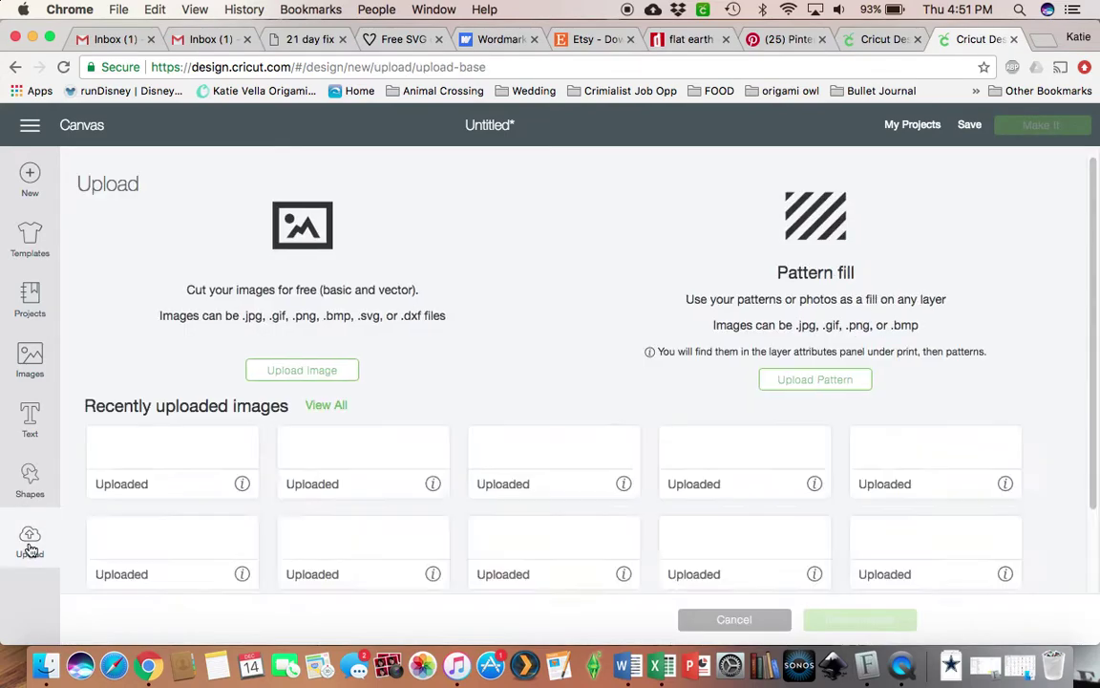
{"action": "left_click", "coordinate": [277, 373]}
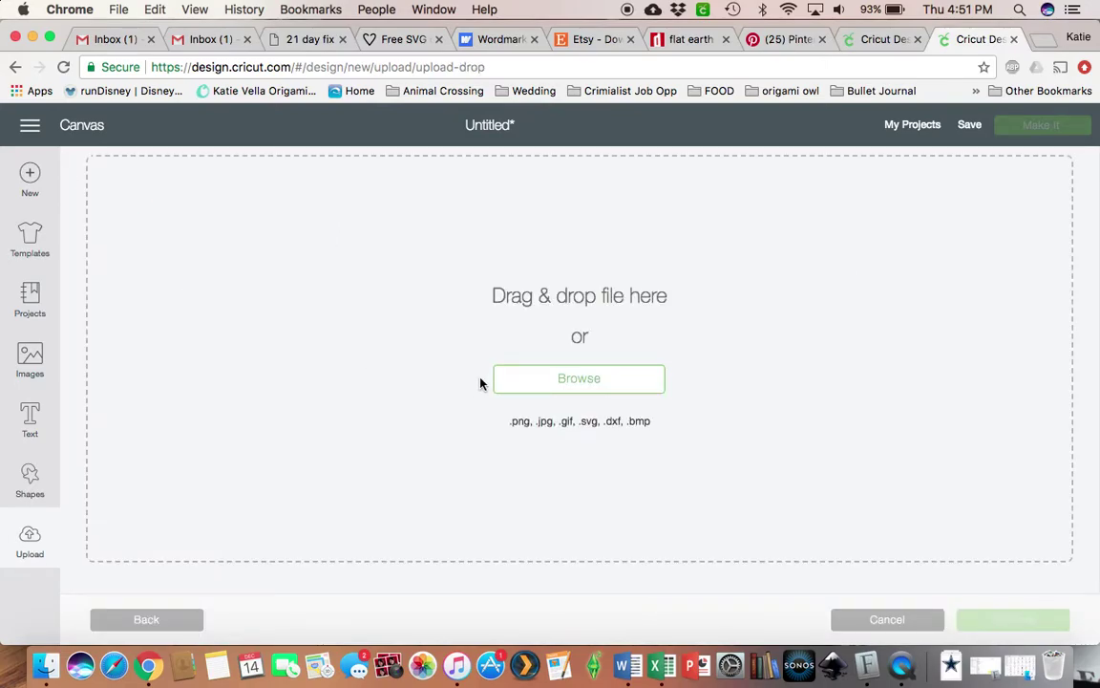
{"action": "left_click", "coordinate": [515, 382]}
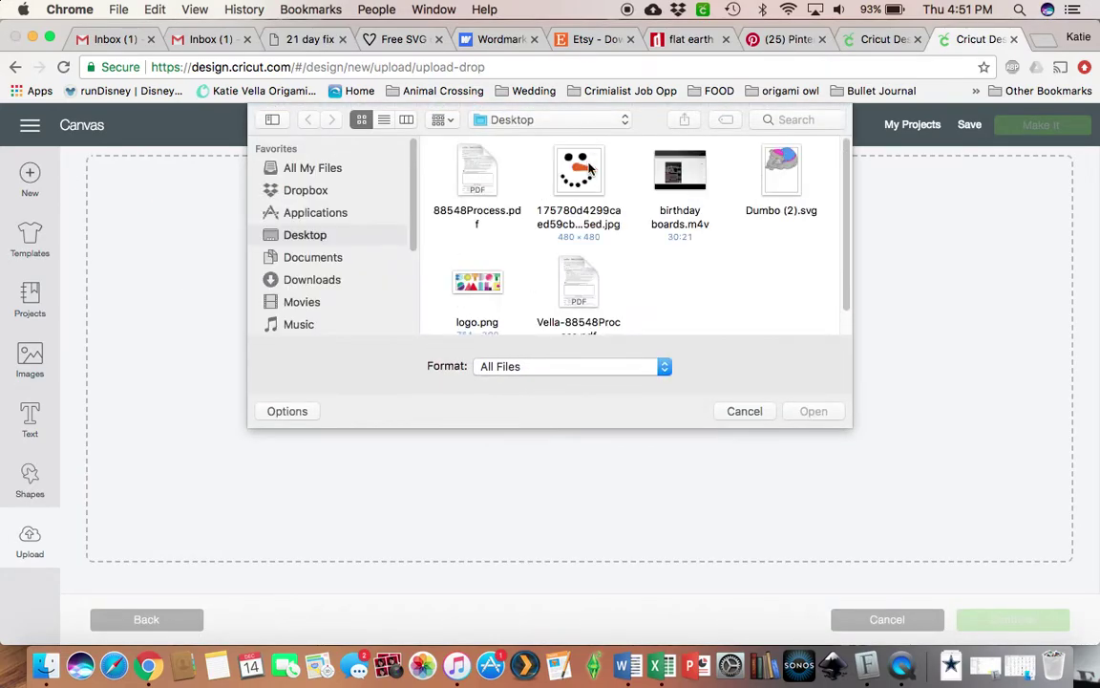
{"action": "left_click", "coordinate": [579, 170]}
{"action": "left_click", "coordinate": [812, 411]}
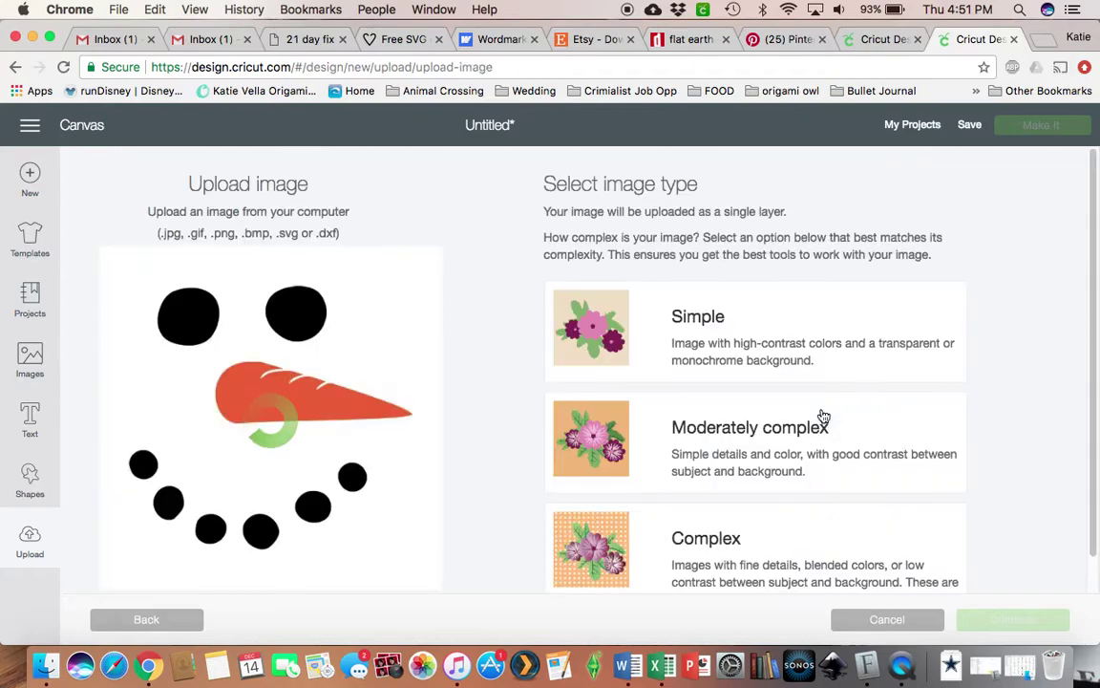
Set the picture's image type to Simple and erase the background, the orange nose and the nose's leftover outline
{"action": "left_click", "coordinate": [874, 324]}
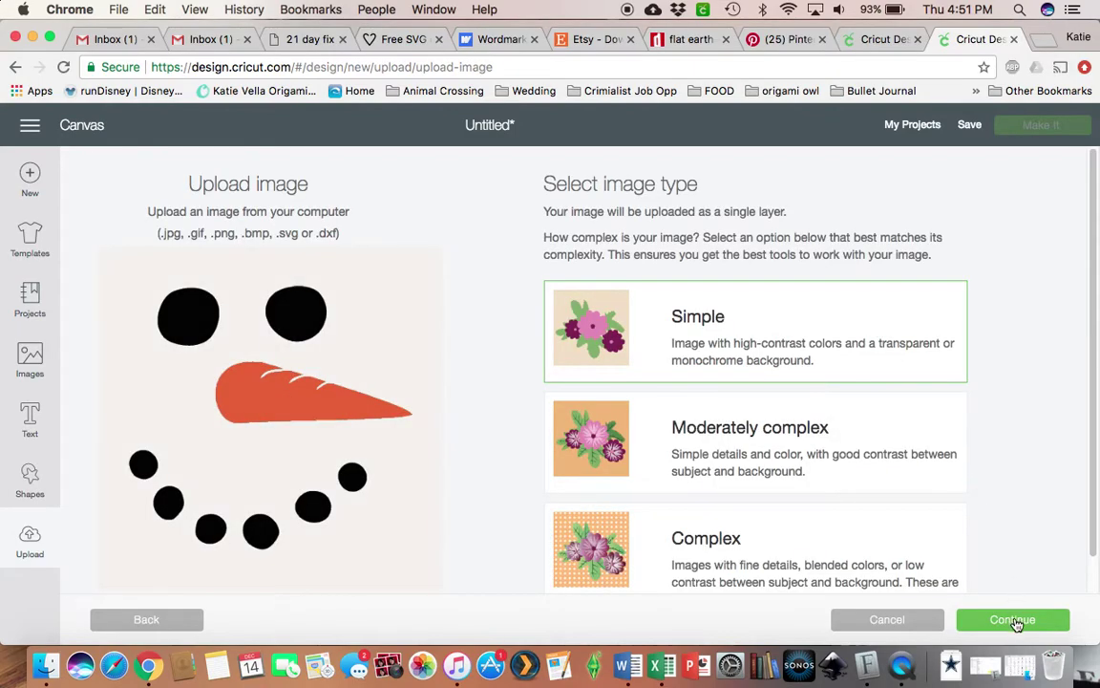
{"action": "left_click", "coordinate": [1017, 621]}
{"action": "left_click", "coordinate": [869, 329]}
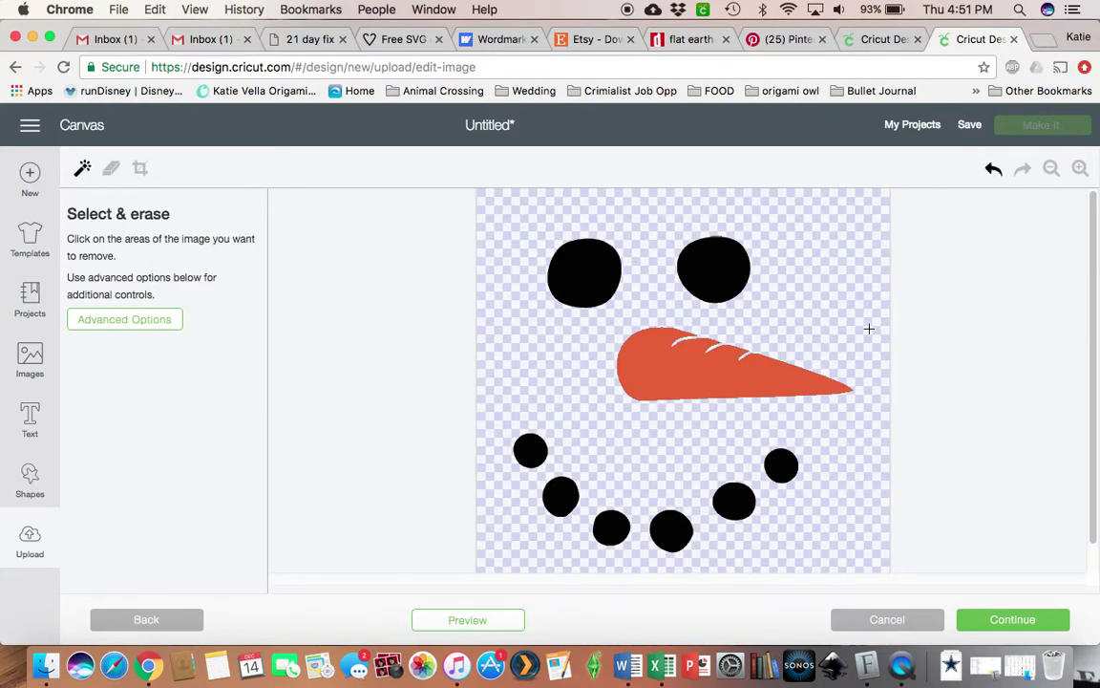
{"action": "left_click", "coordinate": [728, 373]}
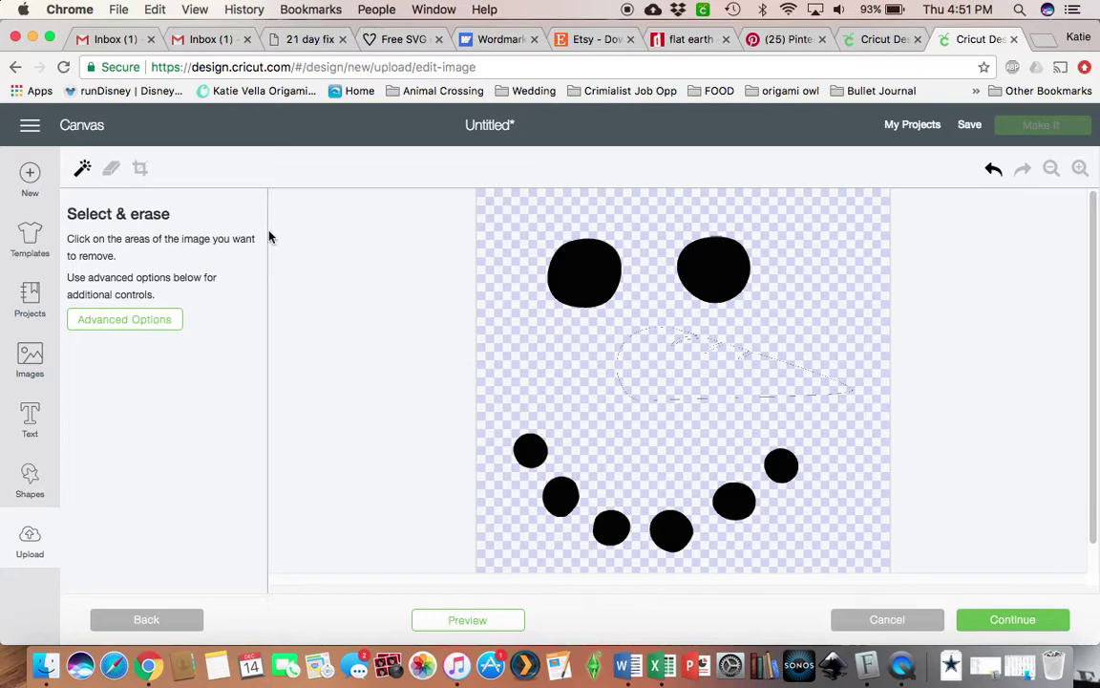
{"action": "left_click", "coordinate": [113, 173]}
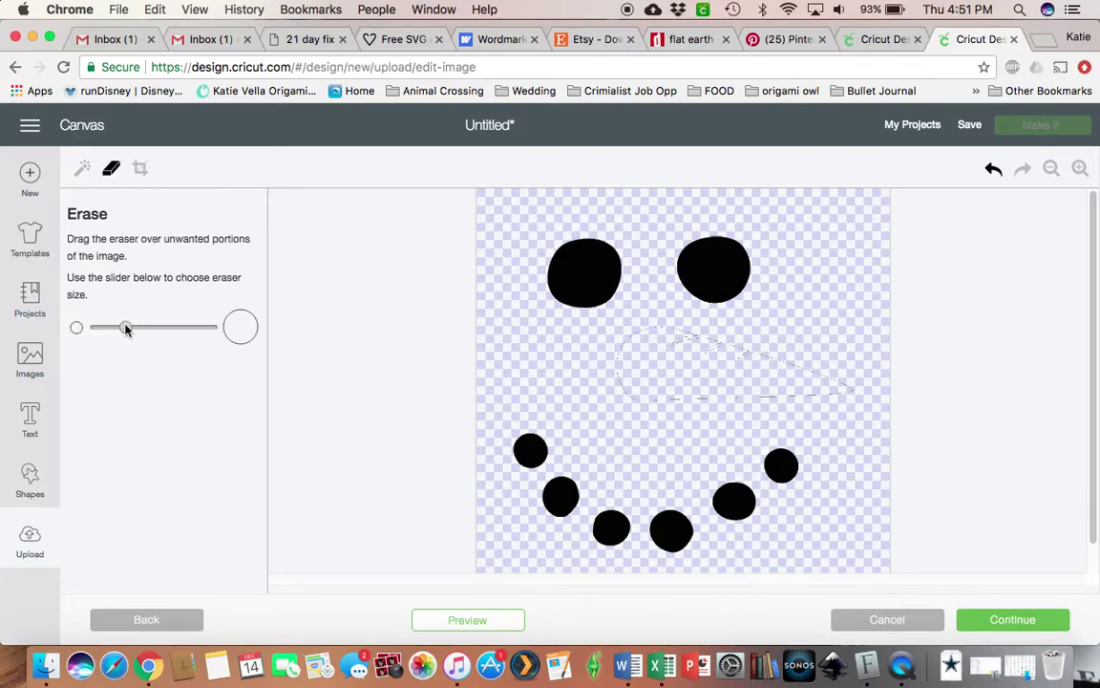
{"action": "mouse_move", "coordinate": [580, 351]}
{"action": "left_mouse_down"}
{"action": "mouse_move", "coordinate": [689, 332]}
{"action": "mouse_move", "coordinate": [858, 387]}
{"action": "mouse_move", "coordinate": [690, 403]}
{"action": "mouse_move", "coordinate": [622, 386]}
{"action": "mouse_move", "coordinate": [625, 369]}
{"action": "mouse_move", "coordinate": [763, 358]}
{"action": "left_mouse_up"}
{"action": "left_click", "coordinate": [84, 172]}
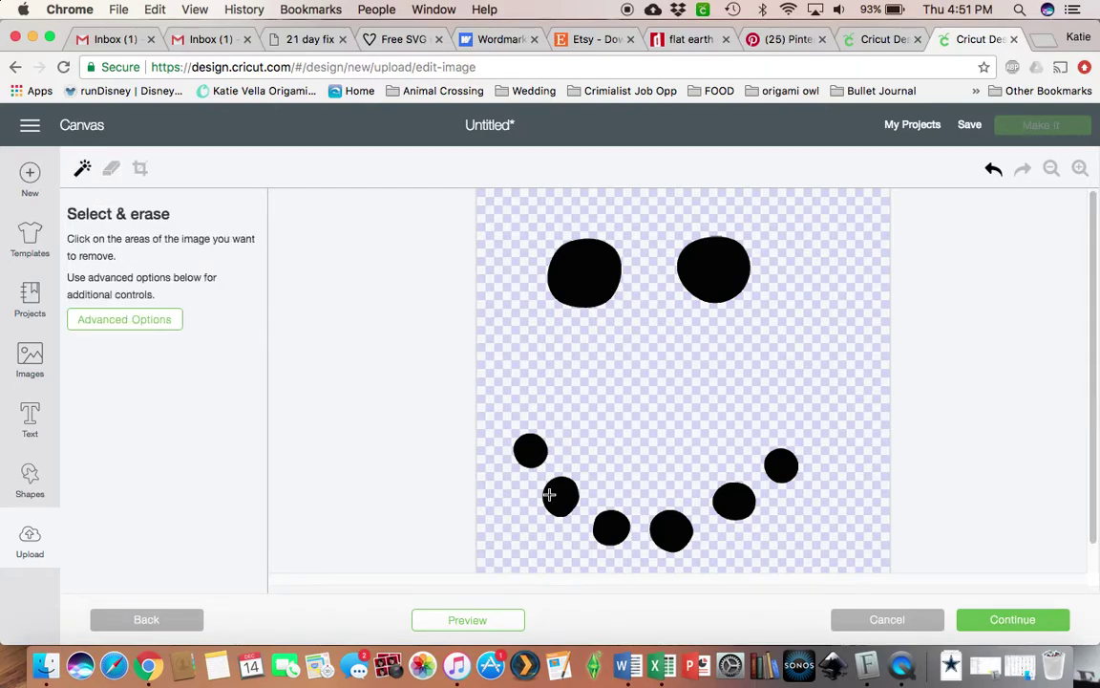
Save the eyes and mouth without the nose as a cut image under the existing name
{"action": "left_click", "coordinate": [1015, 621]}
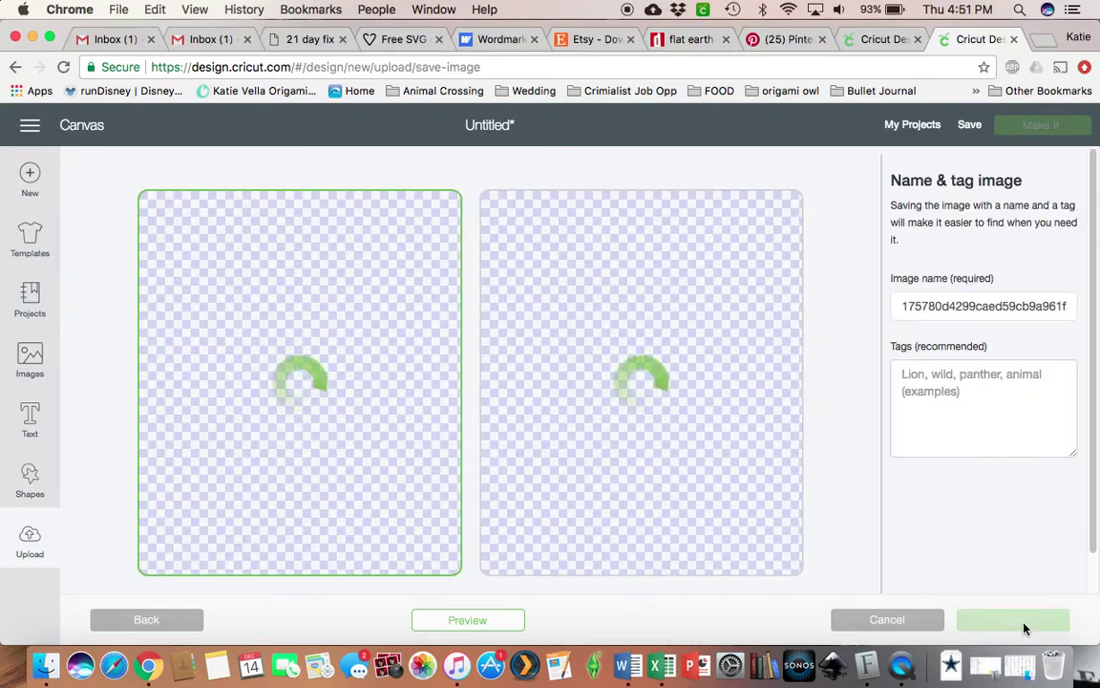
{"action": "left_click", "coordinate": [572, 363]}
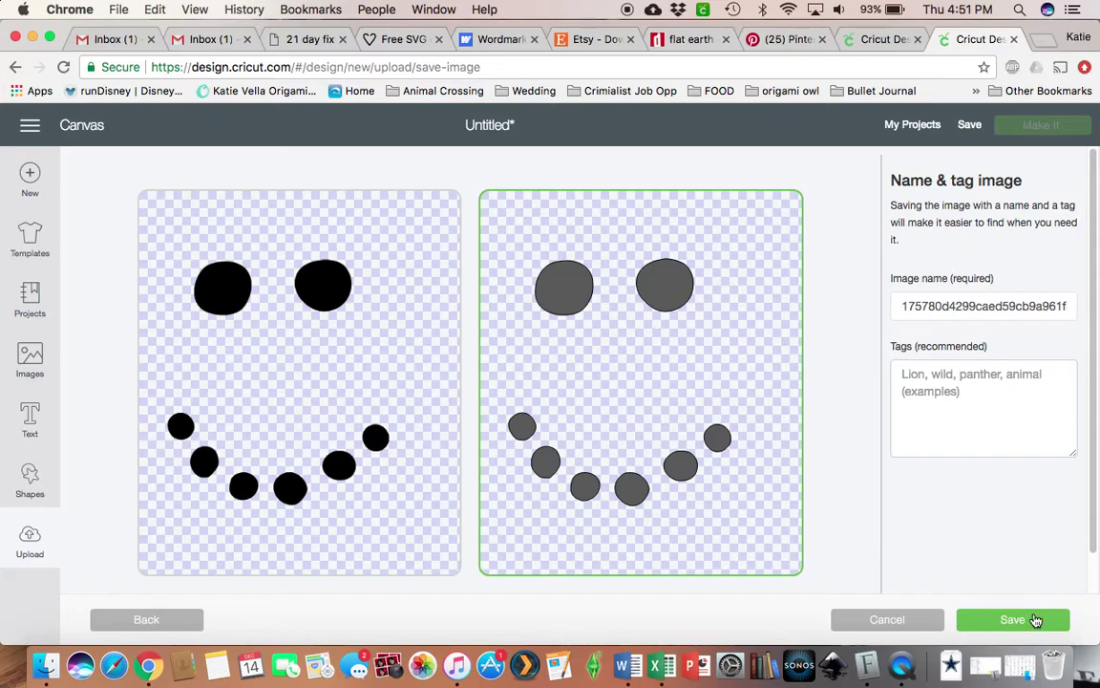
{"action": "left_click", "coordinate": [1038, 623]}
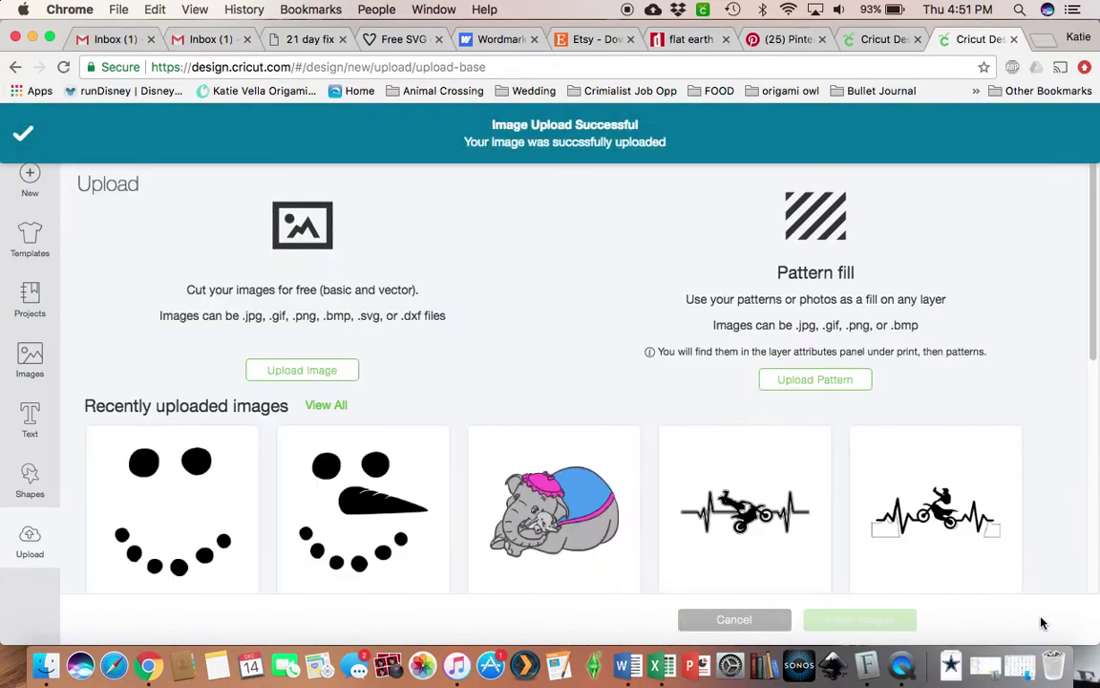
Upload the snowman face JPG once more as a Simple image and erase its light background
{"action": "left_click", "coordinate": [306, 372]}
{"action": "left_click", "coordinate": [633, 392]}
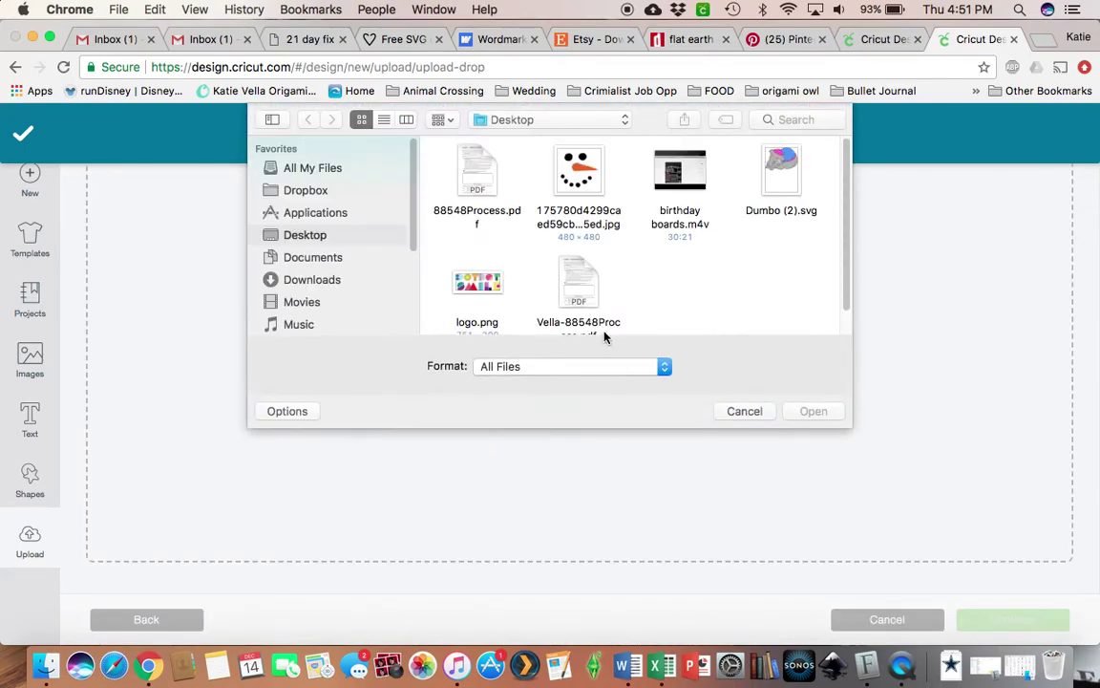
{"action": "left_click", "coordinate": [576, 182]}
{"action": "left_click", "coordinate": [830, 412]}
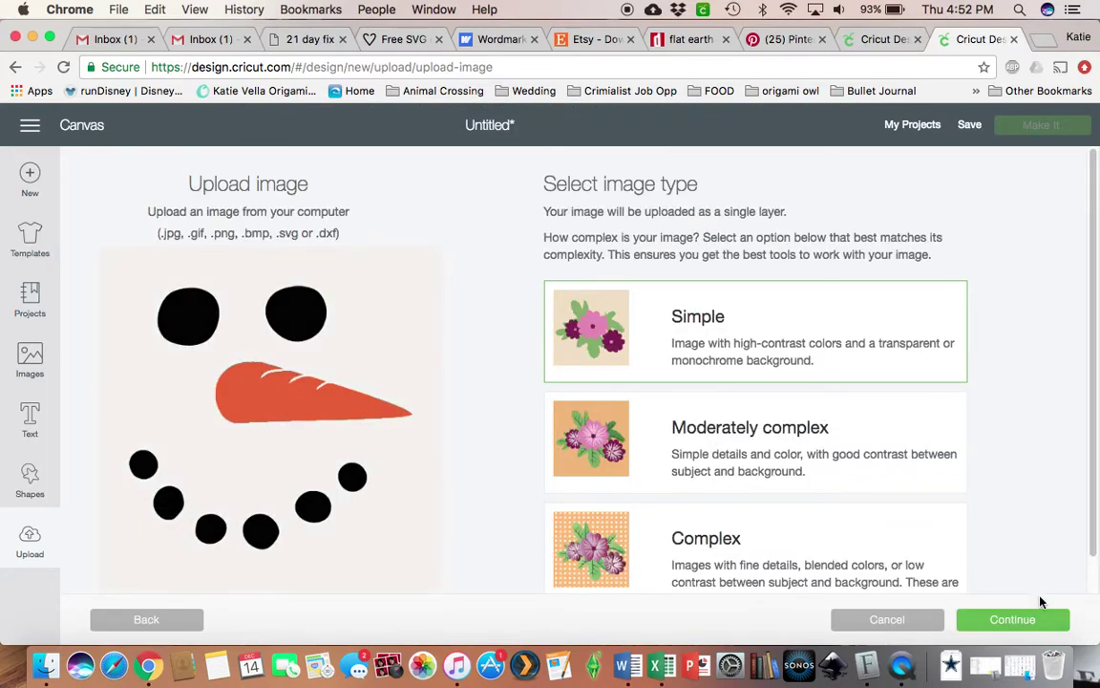
{"action": "left_click", "coordinate": [1023, 623]}
{"action": "left_click", "coordinate": [847, 335]}
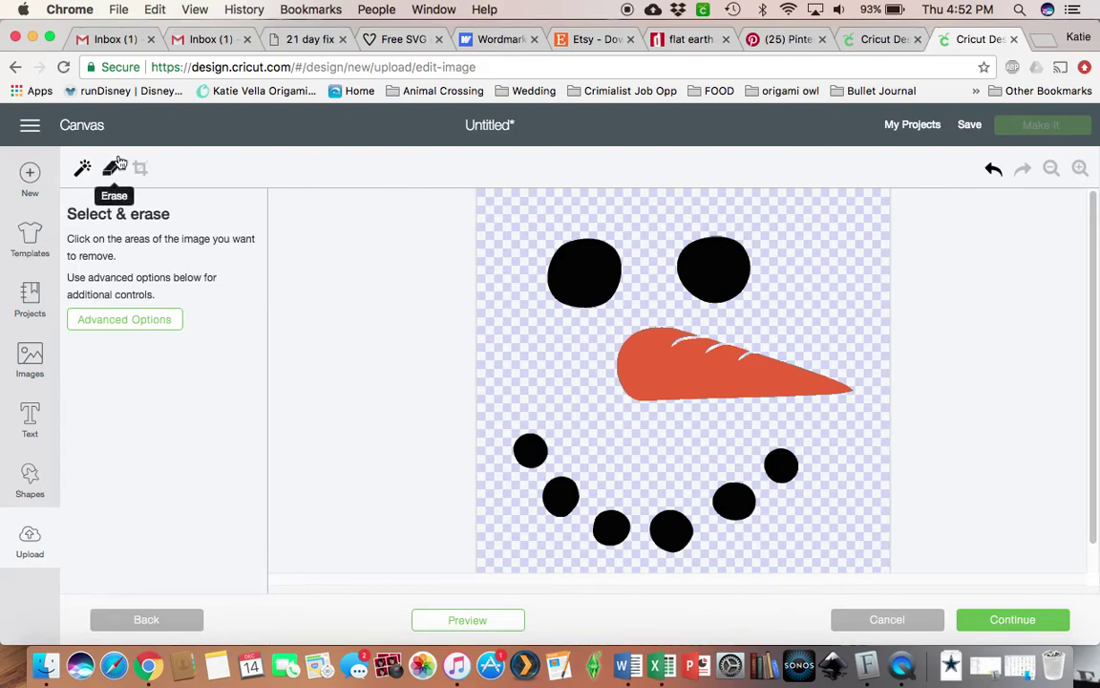
Erase the eyes, mouth dots and leftover speck with the eraser, keeping only the carrot nose
{"action": "left_click", "coordinate": [114, 168]}
{"action": "left_click_drag", "start_coordinate": [110, 328], "coordinate": [150, 332]}
{"action": "mouse_move", "coordinate": [524, 287]}
{"action": "left_mouse_down"}
{"action": "mouse_move", "coordinate": [585, 295]}
{"action": "mouse_move", "coordinate": [605, 279]}
{"action": "mouse_move", "coordinate": [562, 254]}
{"action": "mouse_move", "coordinate": [663, 263]}
{"action": "mouse_move", "coordinate": [807, 250]}
{"action": "mouse_move", "coordinate": [702, 248]}
{"action": "mouse_move", "coordinate": [711, 282]}
{"action": "mouse_move", "coordinate": [730, 288]}
{"action": "mouse_move", "coordinate": [691, 279]}
{"action": "left_mouse_up"}
{"action": "mouse_move", "coordinate": [513, 413]}
{"action": "left_mouse_down"}
{"action": "mouse_move", "coordinate": [561, 495]}
{"action": "mouse_move", "coordinate": [638, 527]}
{"action": "mouse_move", "coordinate": [612, 544]}
{"action": "mouse_move", "coordinate": [708, 519]}
{"action": "mouse_move", "coordinate": [673, 535]}
{"action": "mouse_move", "coordinate": [759, 472]}
{"action": "mouse_move", "coordinate": [778, 470]}
{"action": "mouse_move", "coordinate": [738, 516]}
{"action": "mouse_move", "coordinate": [795, 455]}
{"action": "left_mouse_up"}
{"action": "left_click", "coordinate": [1047, 631]}
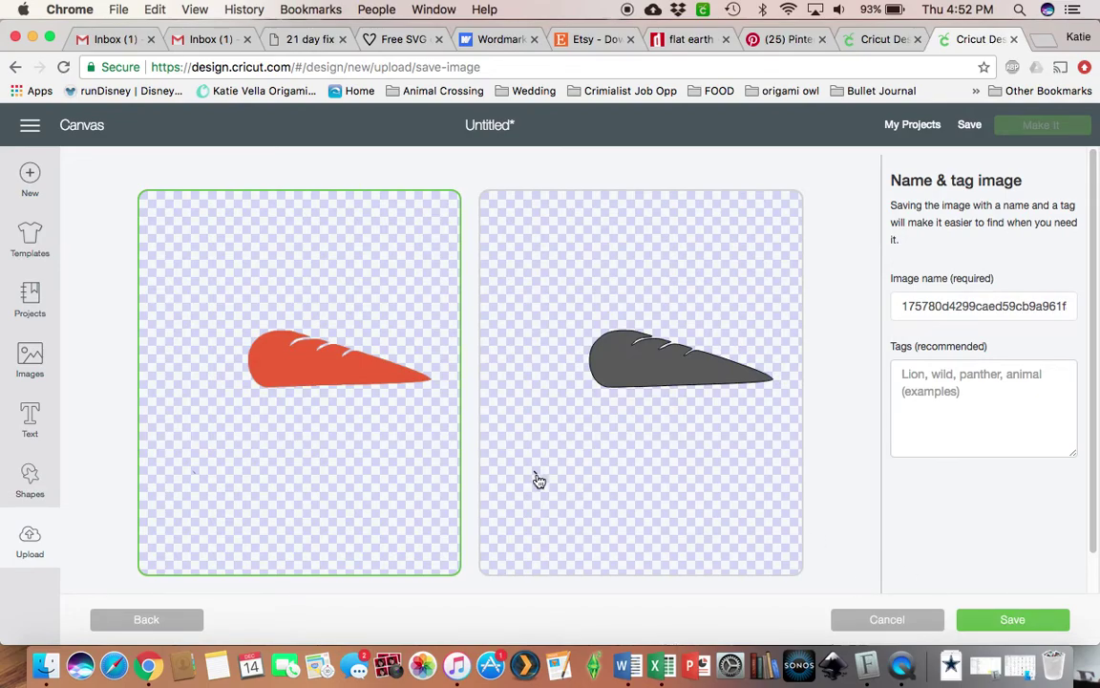
{"action": "left_click", "coordinate": [134, 628]}
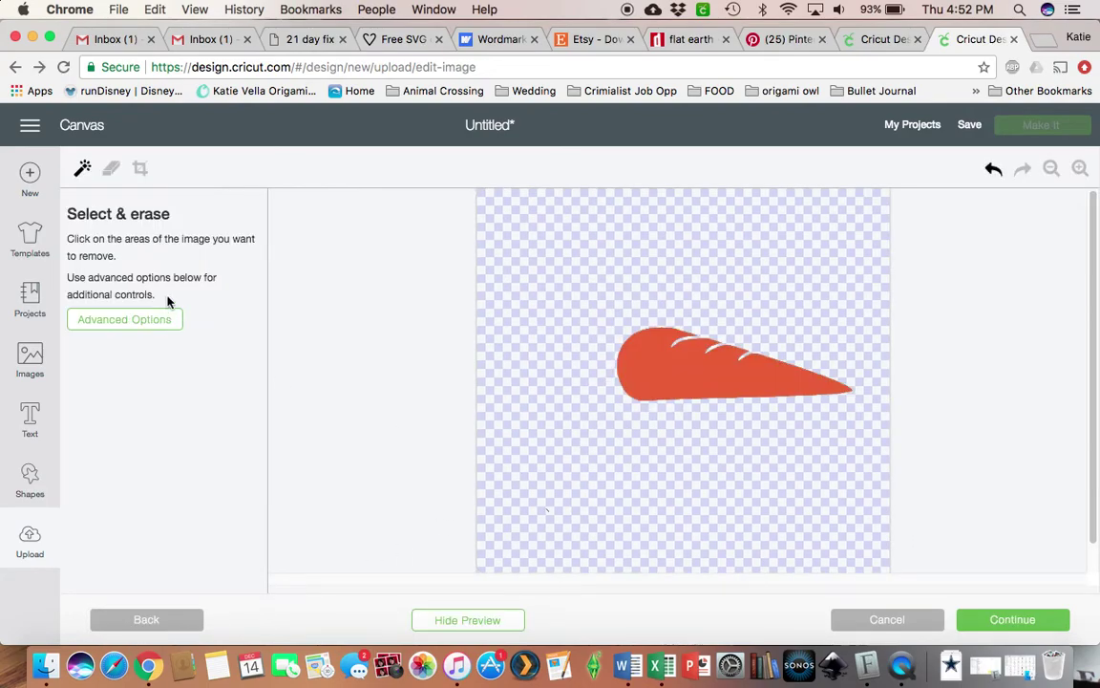
{"action": "left_click", "coordinate": [110, 168]}
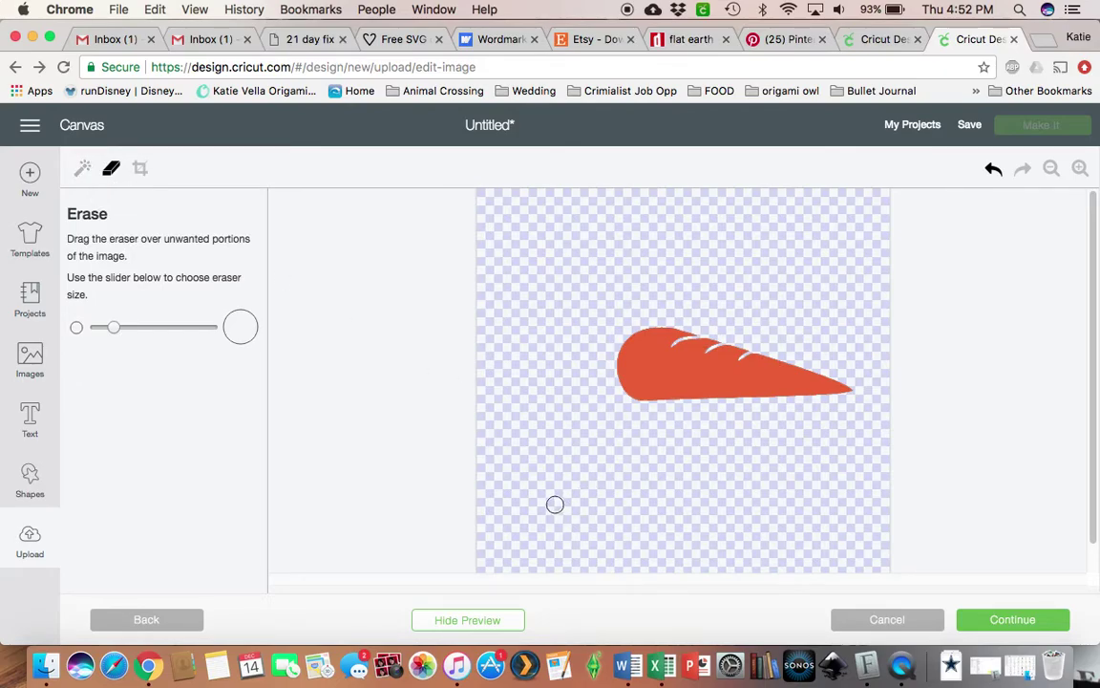
Save the carrot nose as a cut image under its existing name
{"action": "left_click", "coordinate": [1046, 625]}
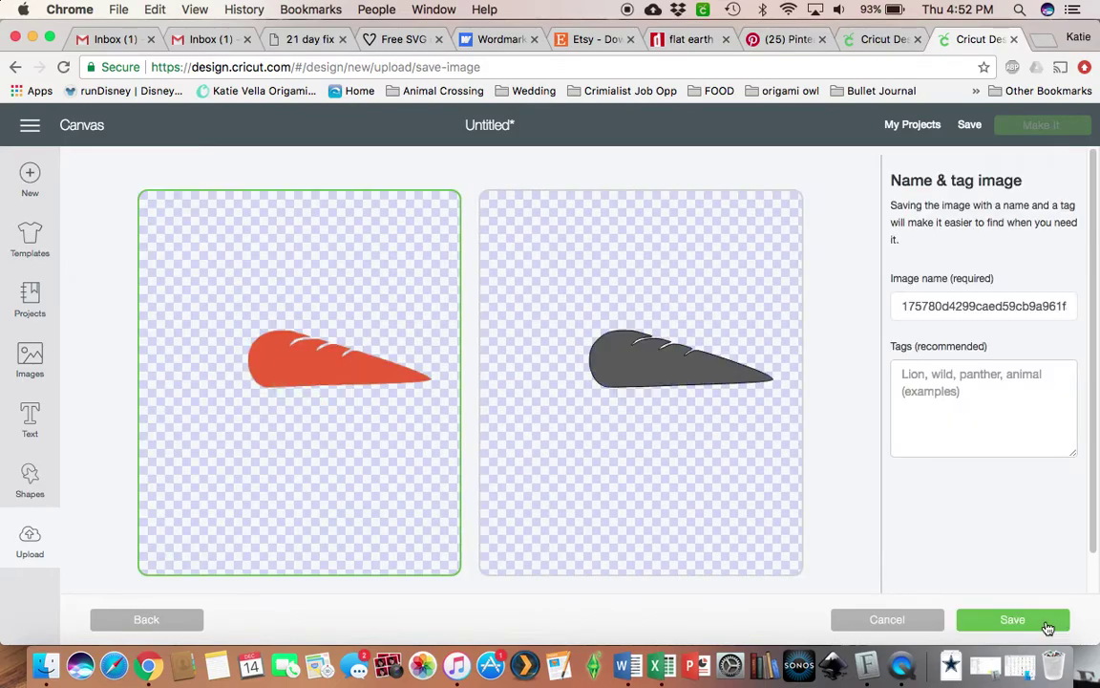
{"action": "left_click", "coordinate": [640, 398]}
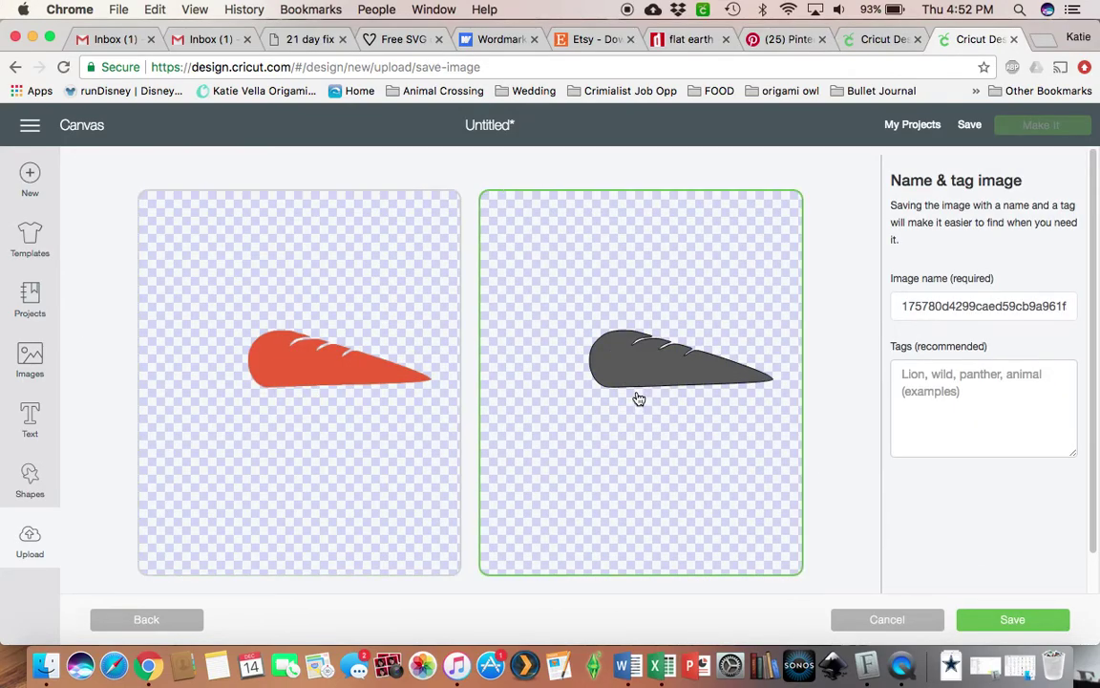
{"action": "left_click", "coordinate": [963, 621]}
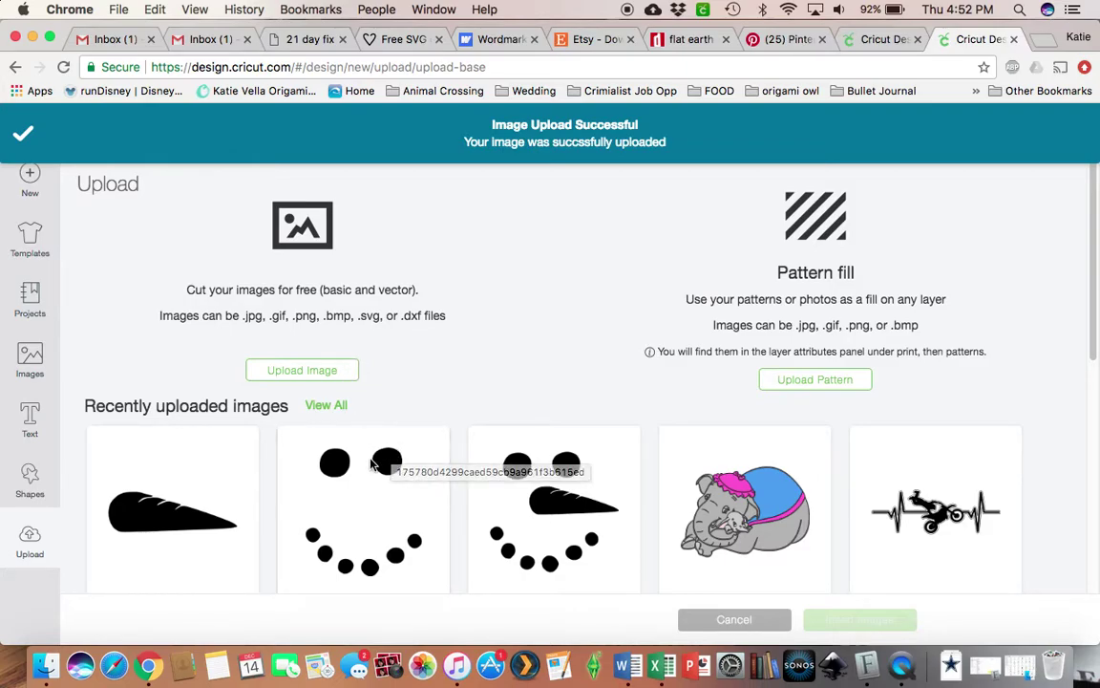
Insert the noseless face and the carrot nose together on the canvas and place the nose between the eyes and mouth
{"action": "left_click", "coordinate": [370, 488]}
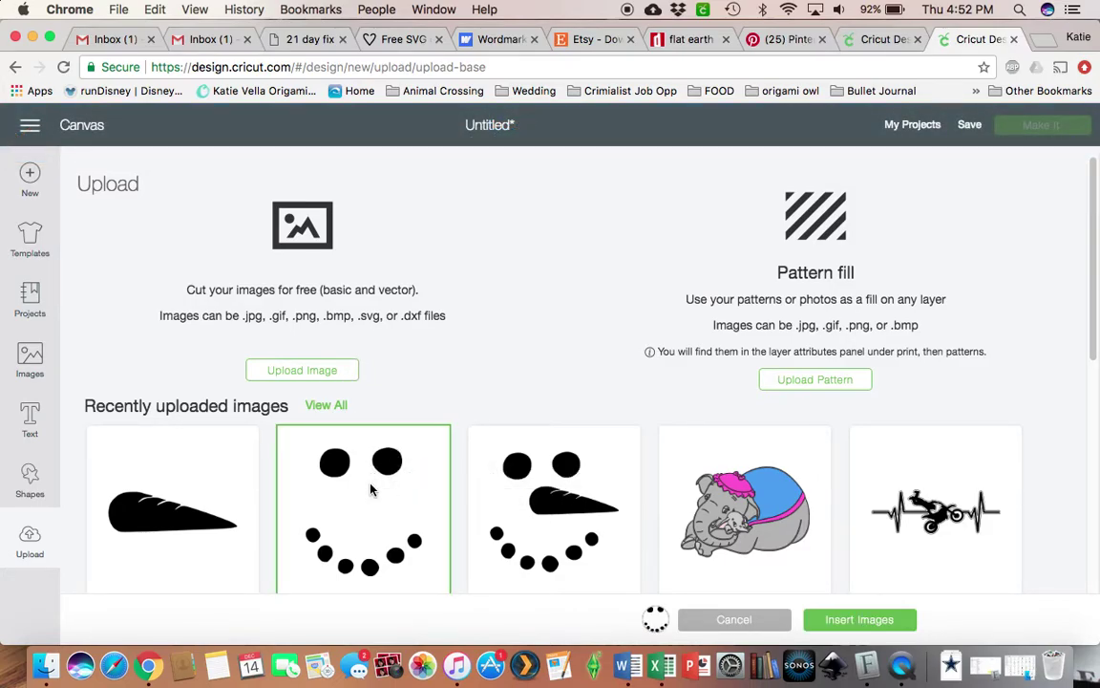
{"action": "left_click", "coordinate": [213, 482]}
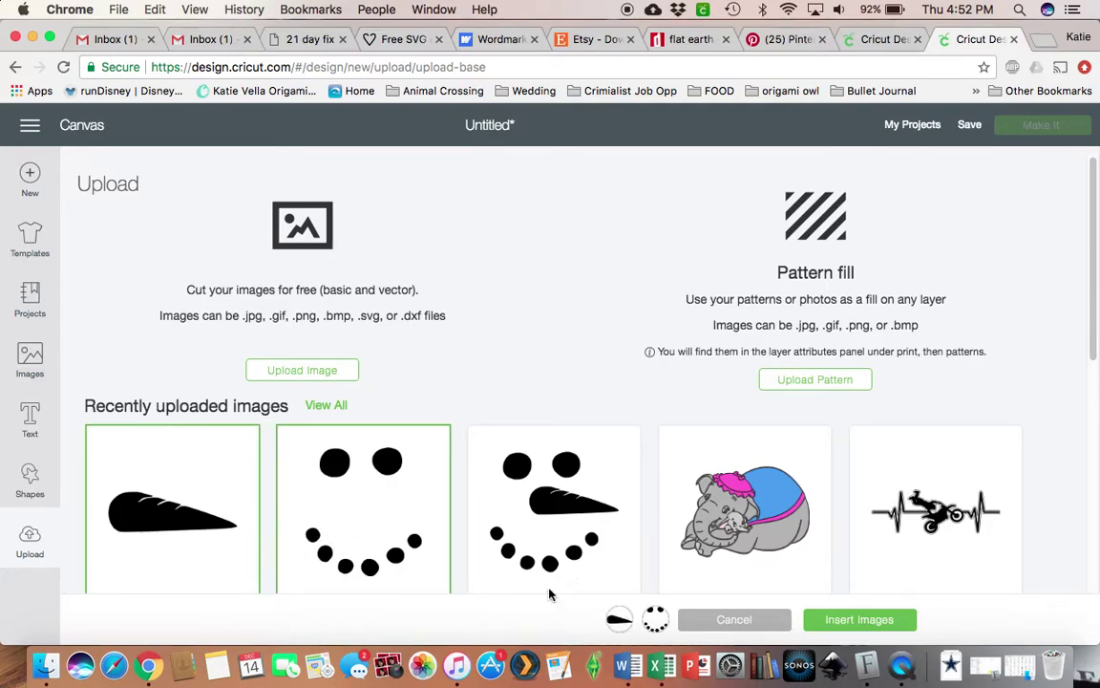
{"action": "left_click", "coordinate": [825, 626]}
{"action": "left_click_drag", "start_coordinate": [333, 421], "coordinate": [352, 444]}
{"action": "left_click", "coordinate": [535, 467]}
{"action": "left_click", "coordinate": [354, 446]}
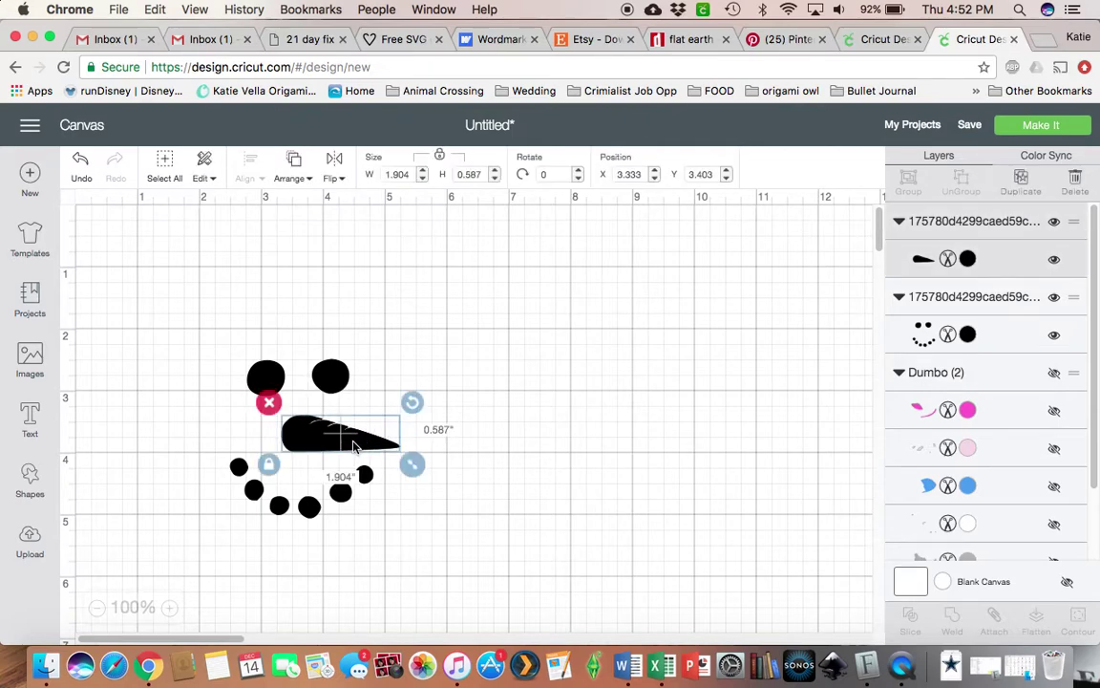
Recolor the carrot nose layer orange (#ED7122)
{"action": "left_click", "coordinate": [967, 259]}
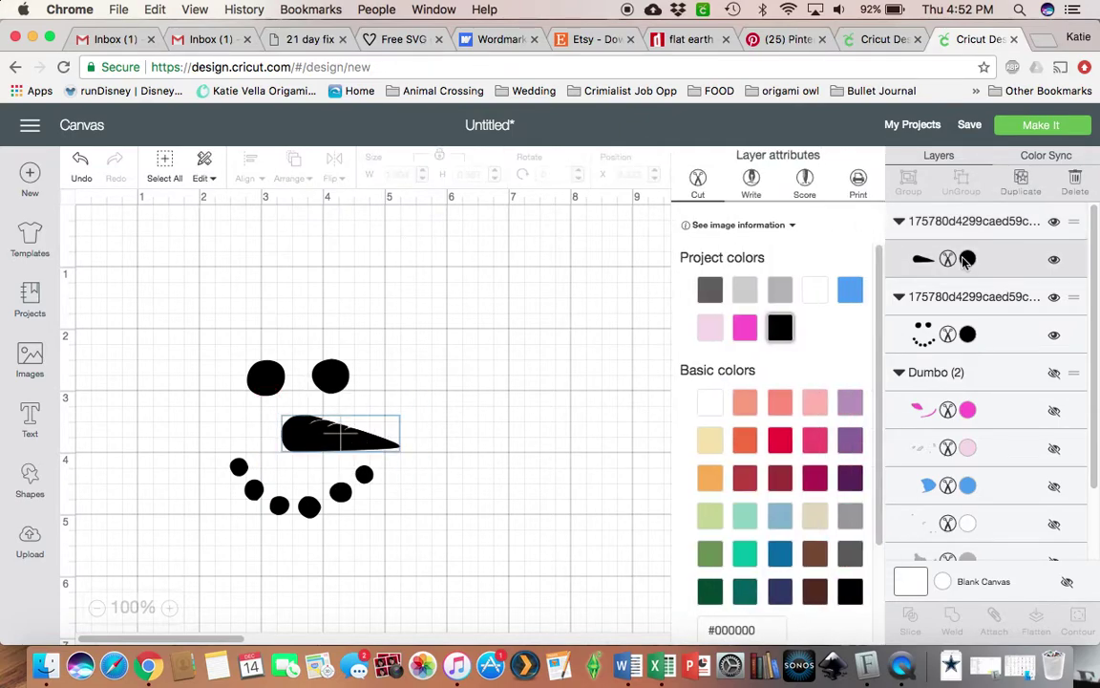
{"action": "left_click", "coordinate": [745, 440]}
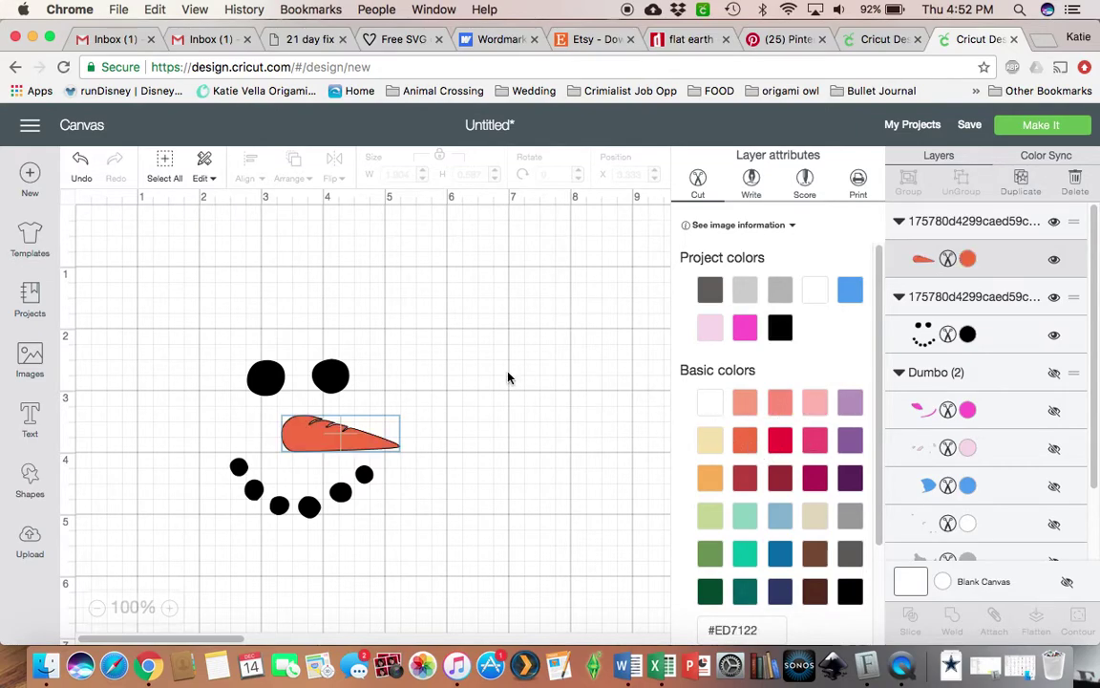
{"action": "left_click", "coordinate": [508, 378]}
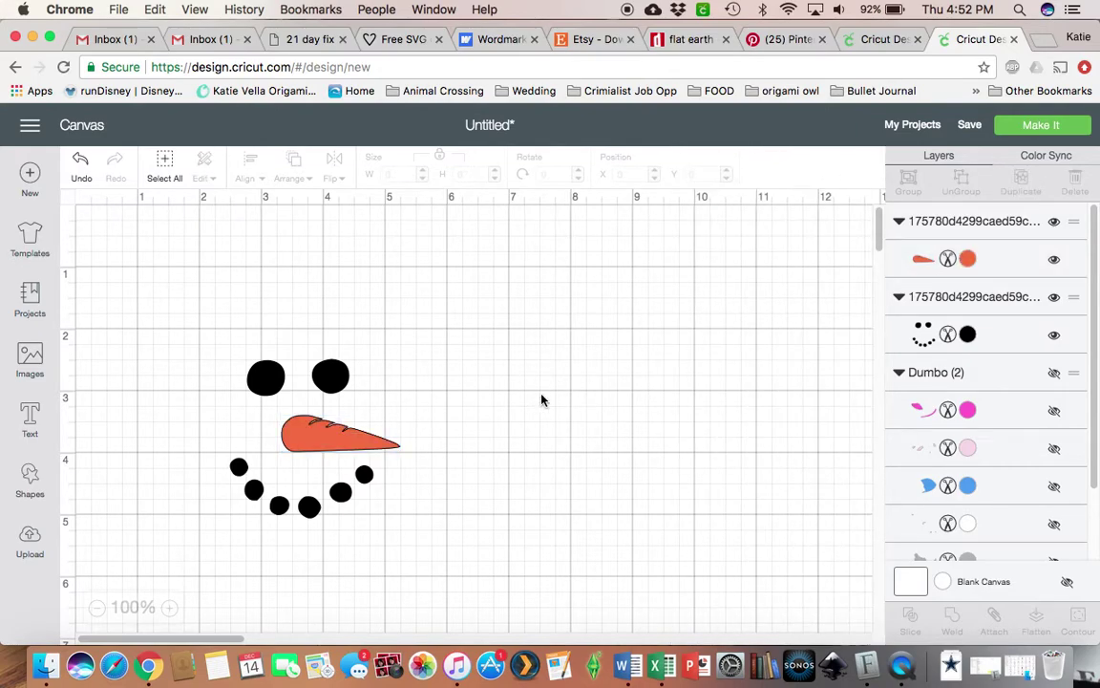
Send the two-color snowman face project to mat preparation for cutting
{"action": "left_click", "coordinate": [1014, 129]}
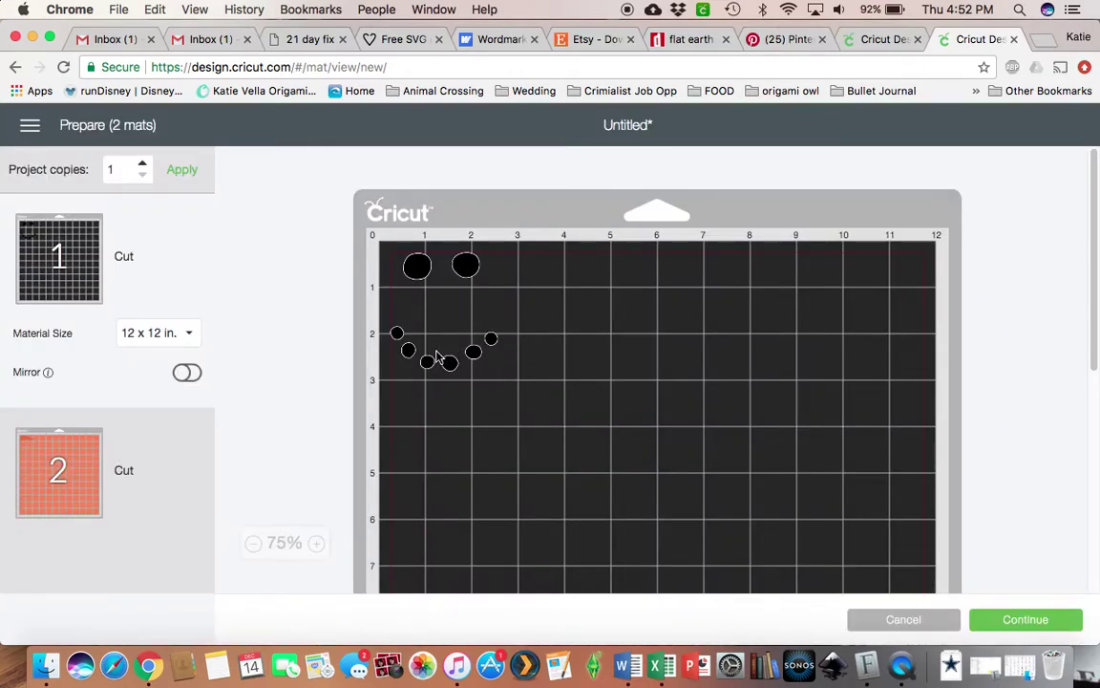
Check the carrot nose's mat in the cutting preview and return to the canvas without cutting
{"action": "left_click", "coordinate": [205, 448]}
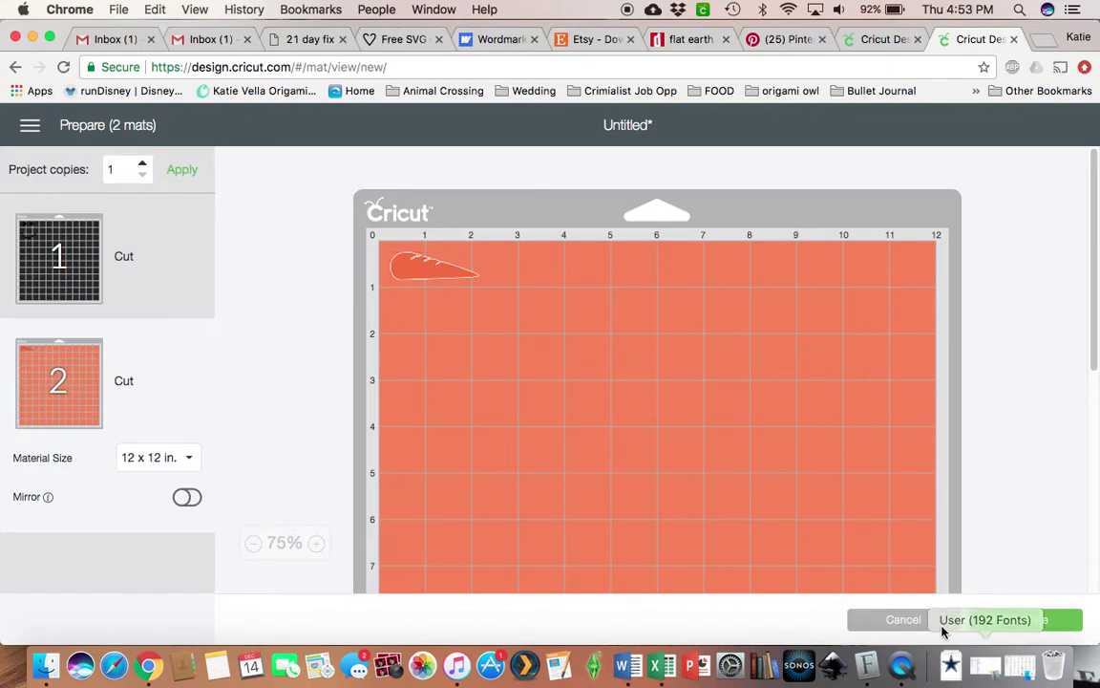
{"action": "left_click", "coordinate": [934, 628]}
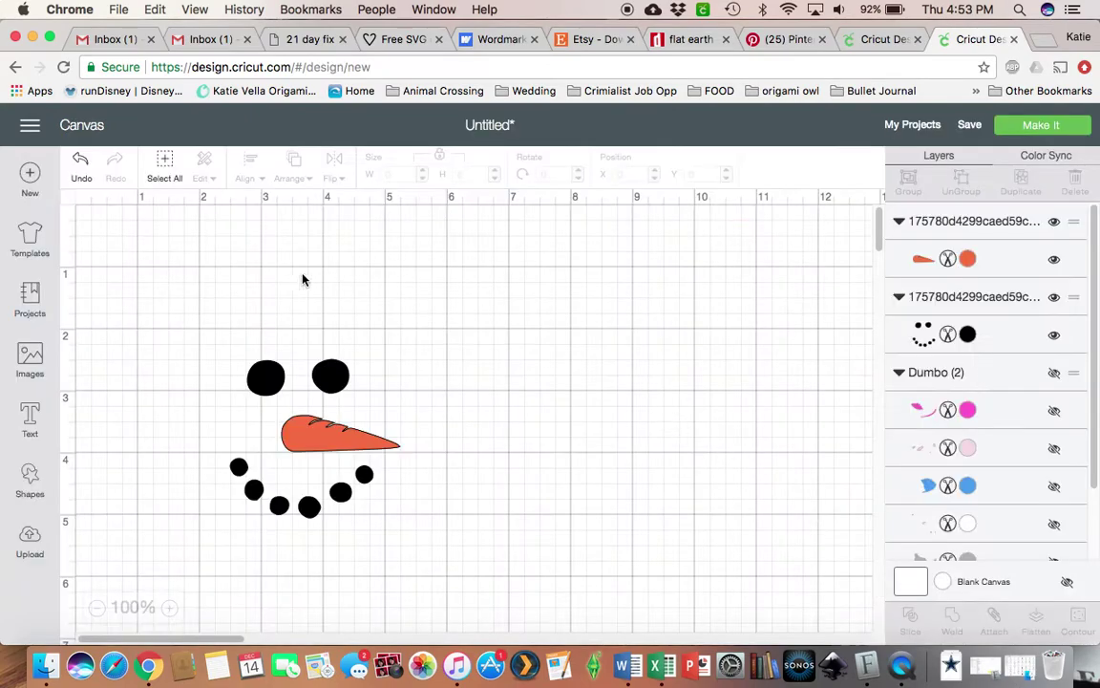
Recolor the snowman's eyes and mouth layer white
{"action": "left_click", "coordinate": [329, 372]}
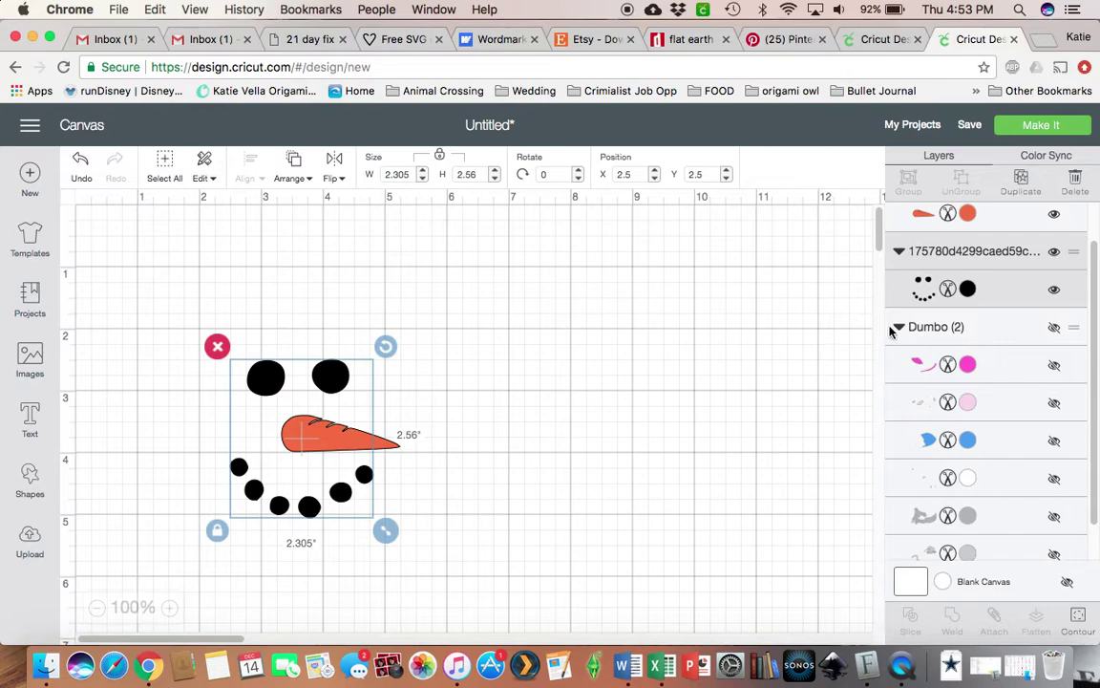
{"action": "left_click", "coordinate": [968, 288]}
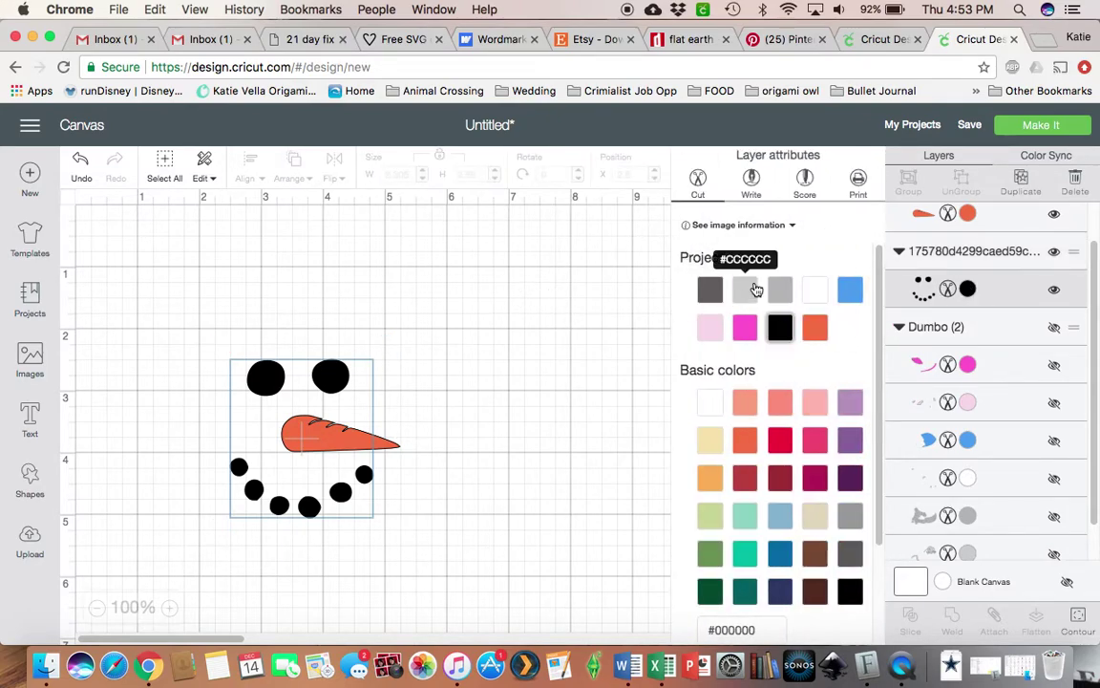
{"action": "left_click", "coordinate": [822, 287]}
Try blue (#5599FF) on the carrot nose layer and return it to orange (#ED7122)
{"action": "left_click", "coordinate": [380, 441]}
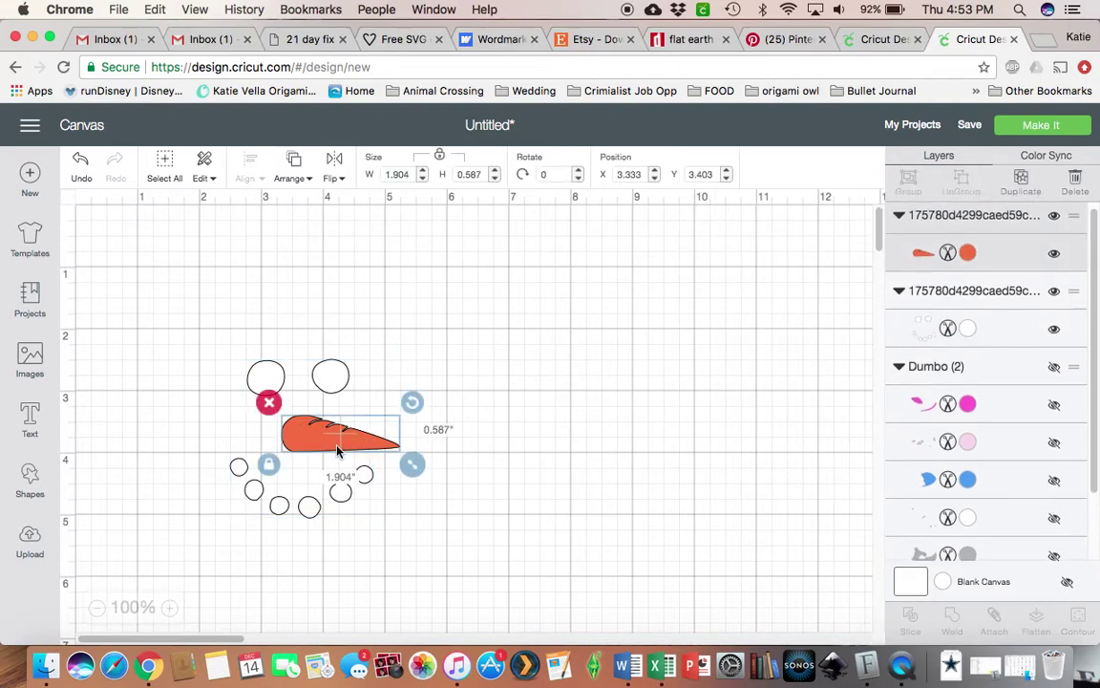
{"action": "left_click", "coordinate": [964, 261]}
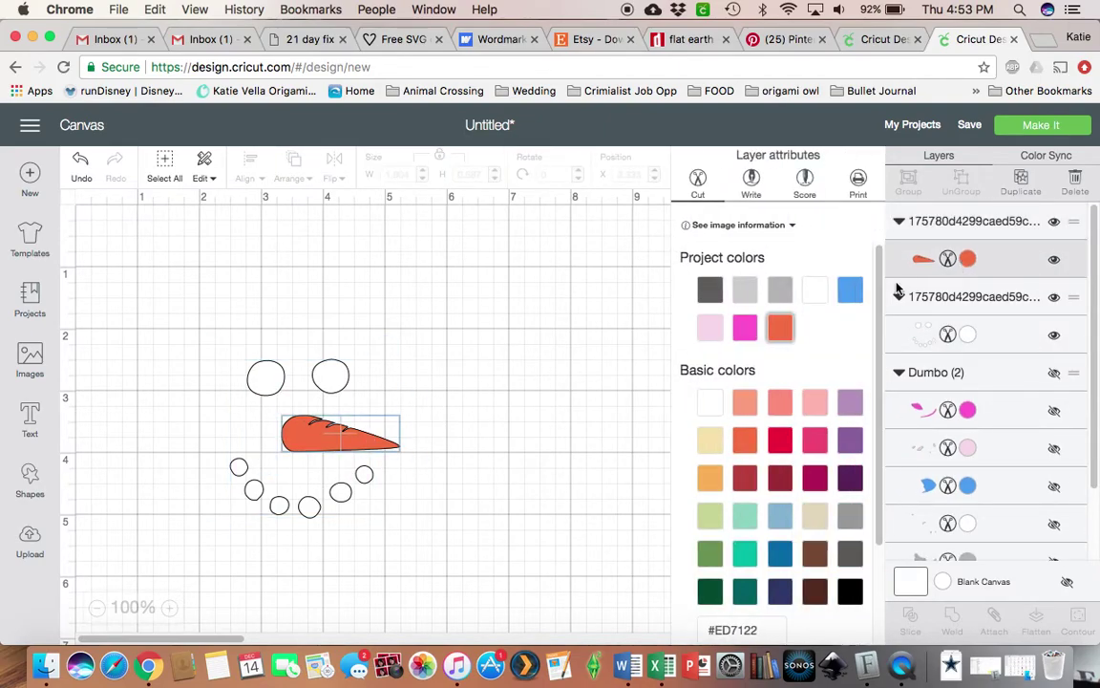
{"action": "left_click", "coordinate": [857, 301]}
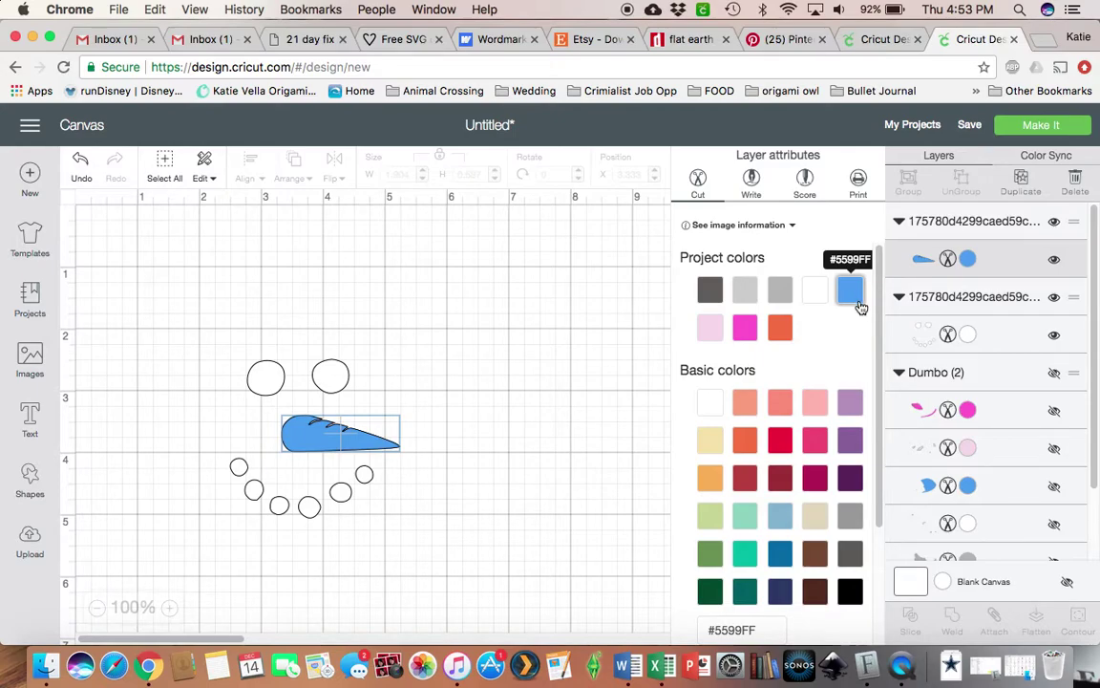
{"action": "left_click", "coordinate": [781, 328]}
Recolor the snowman's eyes and mouth layer black
{"action": "left_click", "coordinate": [271, 376]}
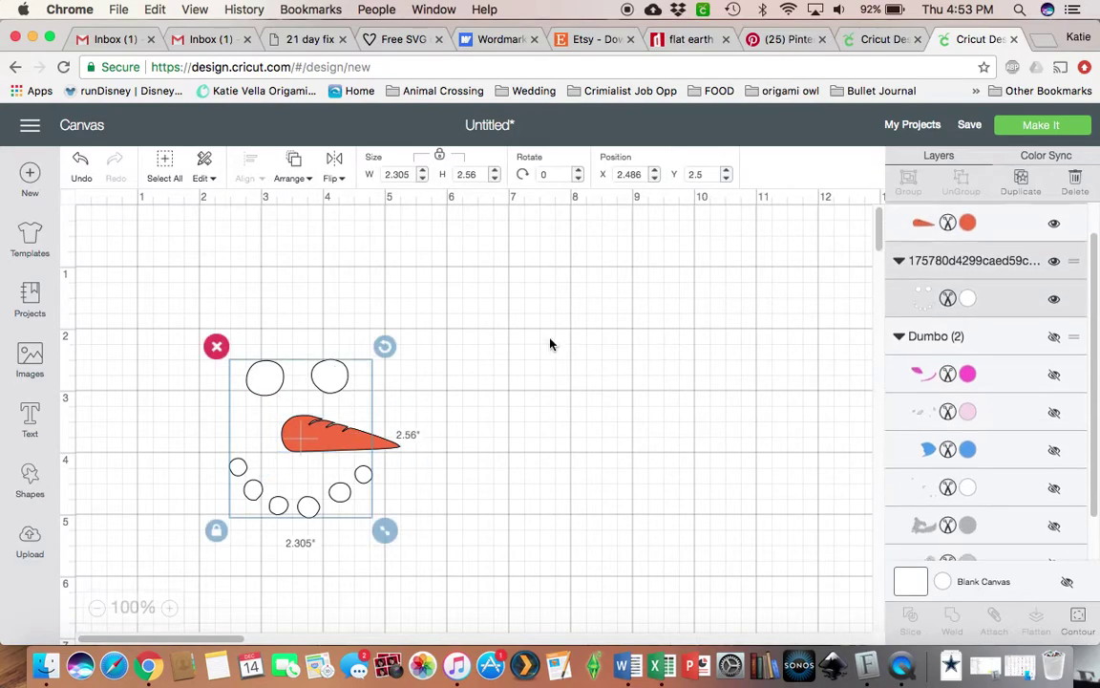
{"action": "left_click", "coordinate": [967, 287]}
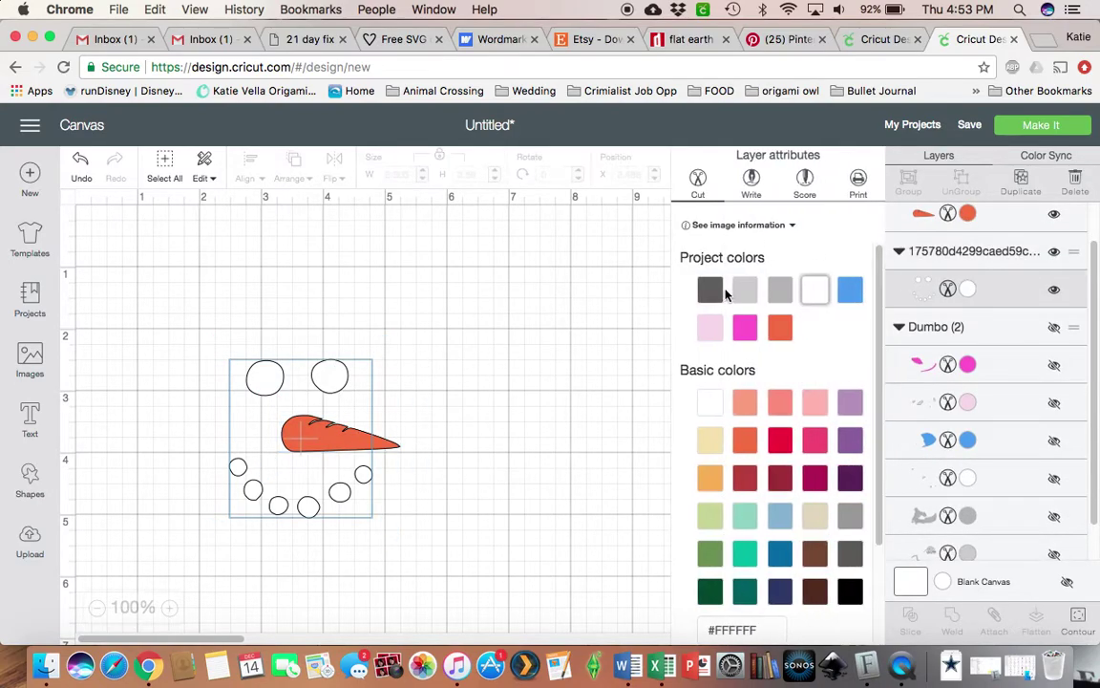
{"action": "left_click", "coordinate": [850, 591]}
{"action": "left_click", "coordinate": [509, 283]}
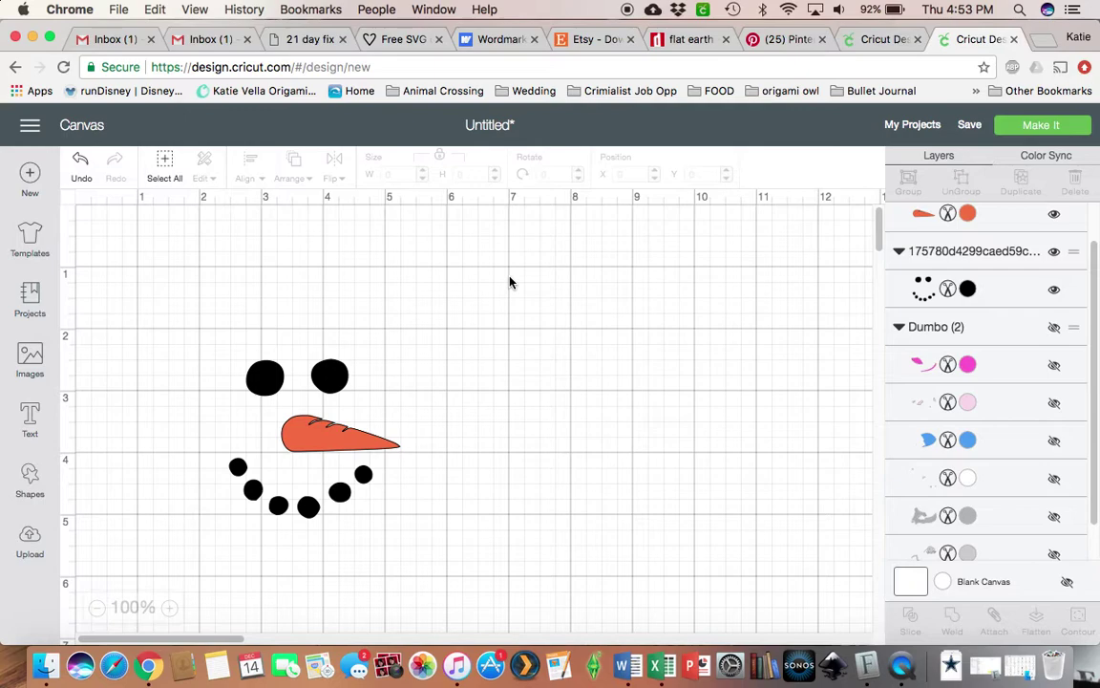
Group the carrot nose with the face and enlarge the group to about 4.03 × 3.75 in, placed at about X 3.51, Y 1.35
{"action": "left_click_drag", "start_coordinate": [218, 350], "coordinate": [388, 506]}
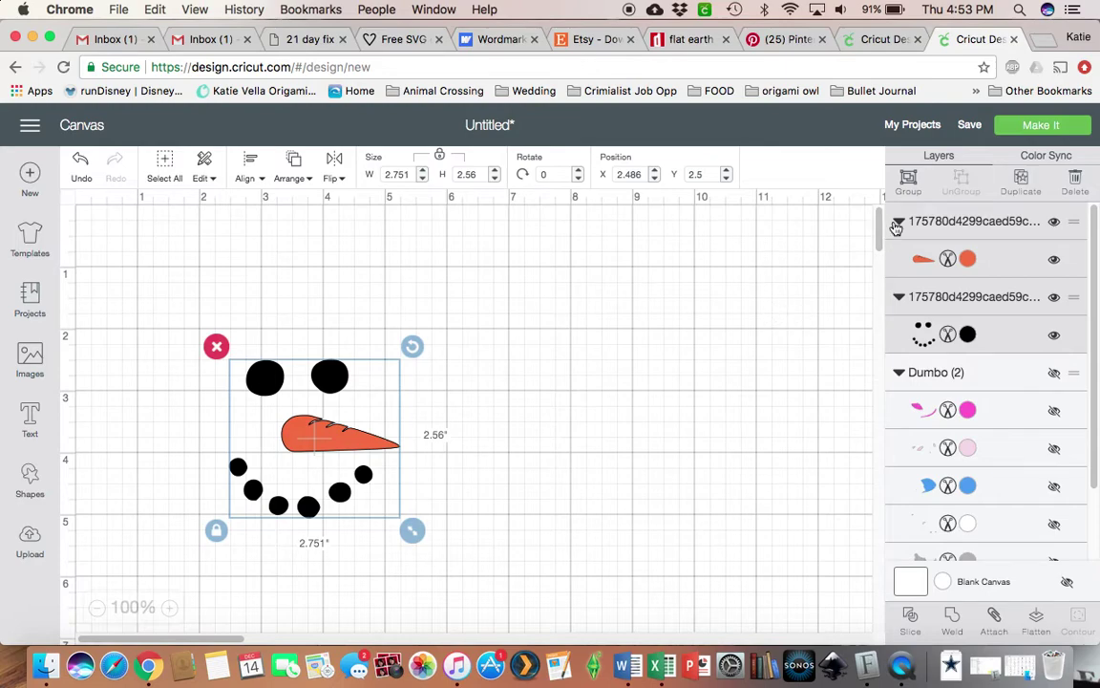
{"action": "left_click", "coordinate": [908, 181]}
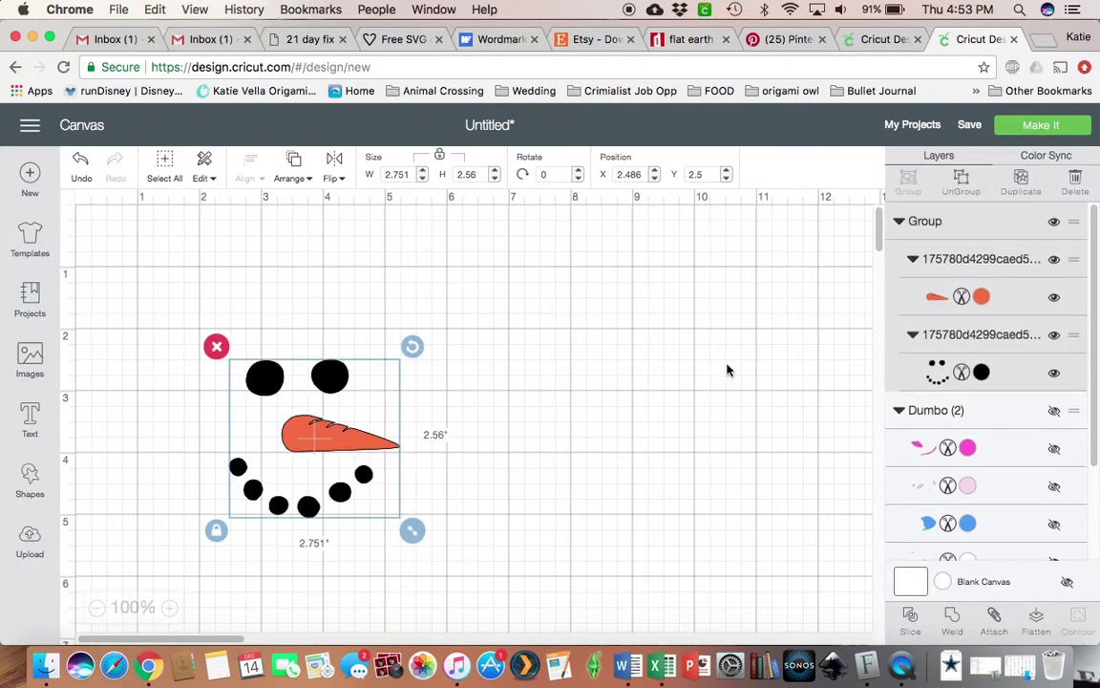
{"action": "left_click_drag", "start_coordinate": [411, 530], "coordinate": [499, 602]}
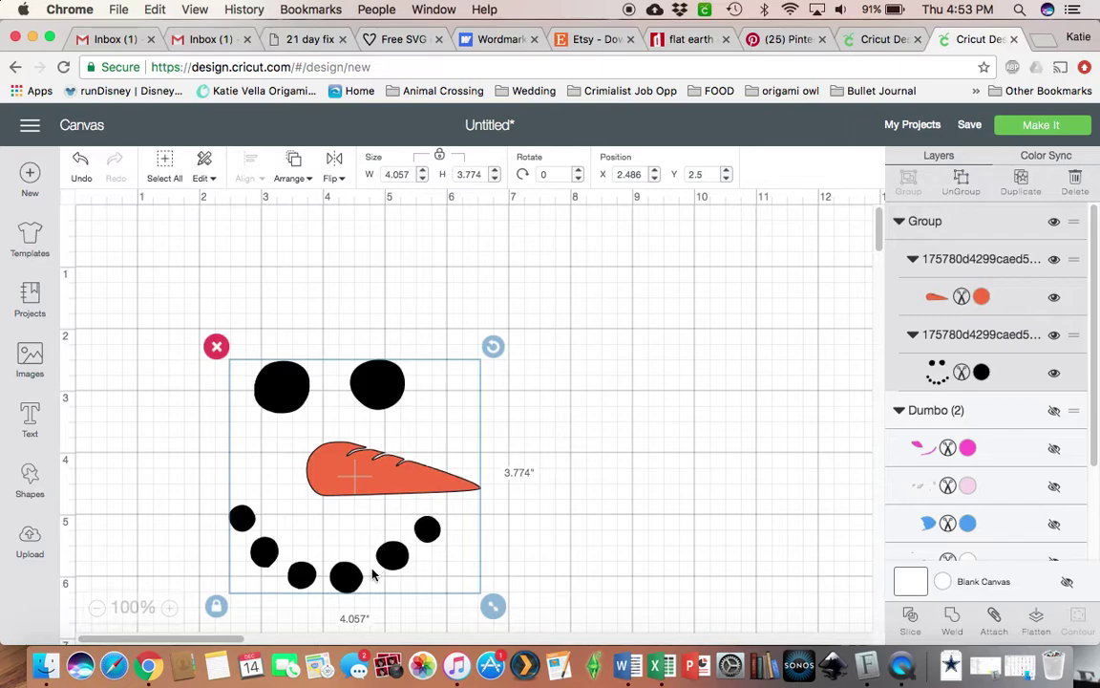
{"action": "left_click_drag", "start_coordinate": [393, 561], "coordinate": [452, 506]}
{"action": "mouse_move", "coordinate": [556, 534]}
{"action": "left_mouse_down"}
{"action": "mouse_move", "coordinate": [511, 491]}
{"action": "mouse_move", "coordinate": [555, 531]}
{"action": "left_mouse_up"}
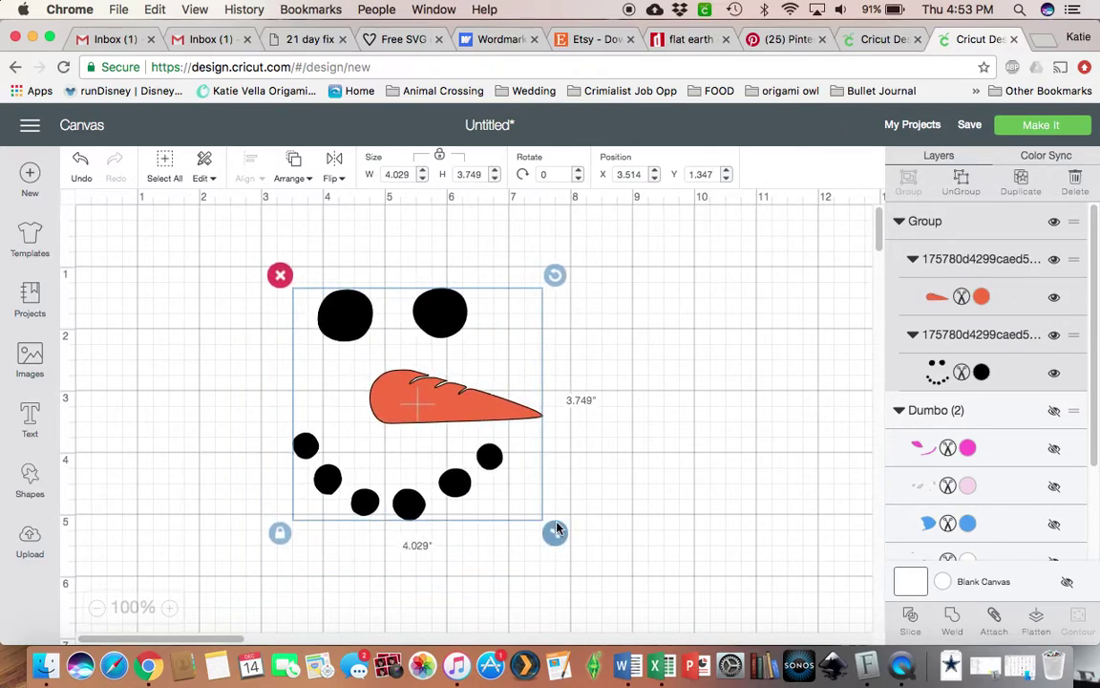
Hide the snowman group and load logo.png from the Desktop as a new image upload
{"action": "left_click", "coordinate": [1055, 223]}
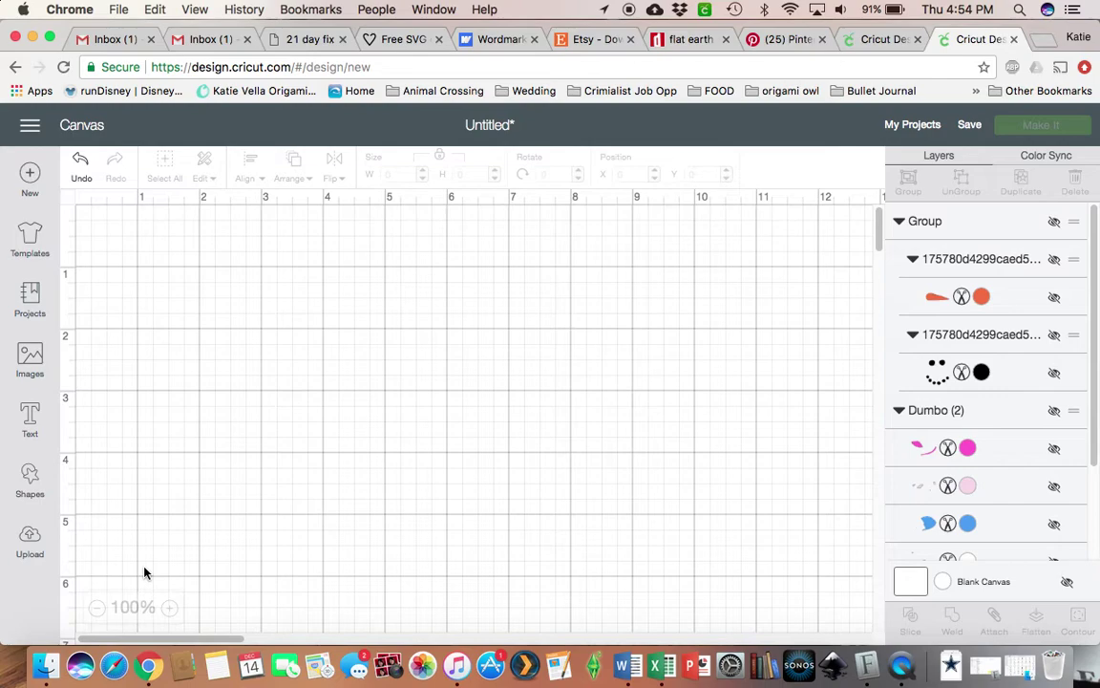
{"action": "left_click", "coordinate": [33, 540]}
{"action": "left_click", "coordinate": [285, 371]}
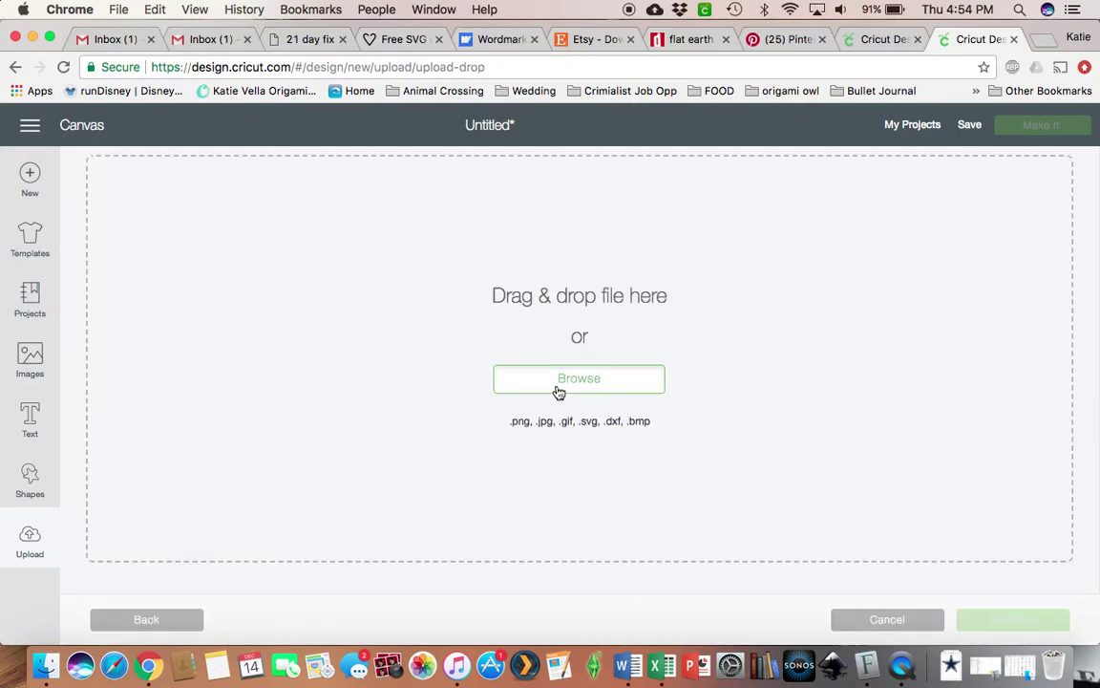
{"action": "left_click", "coordinate": [558, 387]}
{"action": "left_click", "coordinate": [480, 321]}
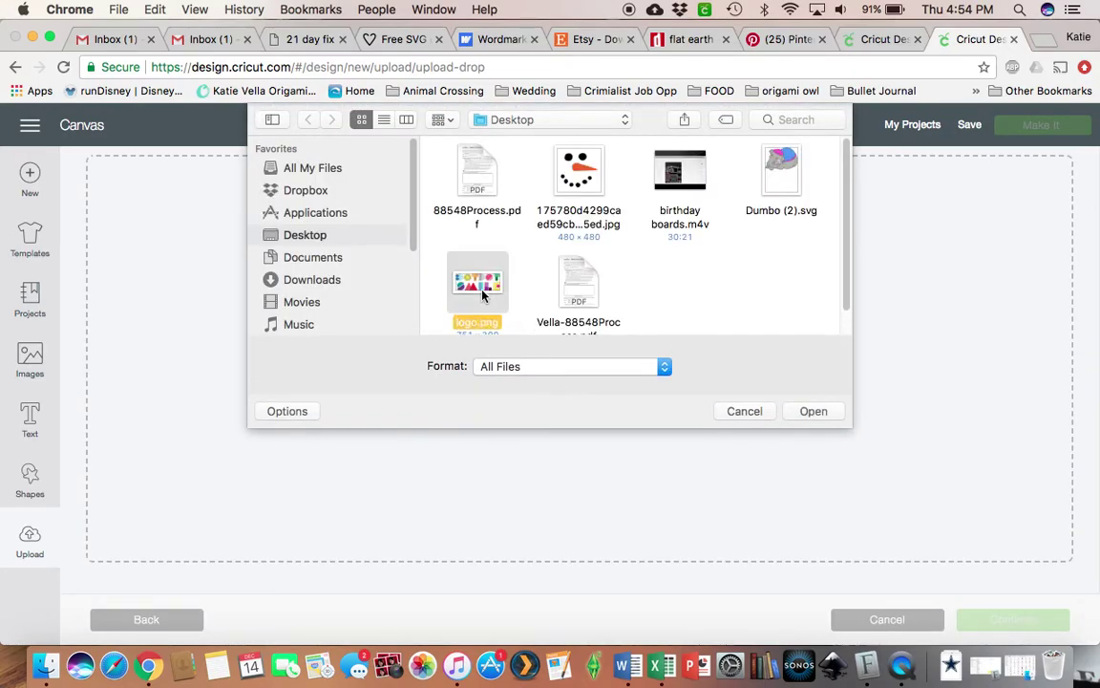
{"action": "left_click", "coordinate": [810, 413]}
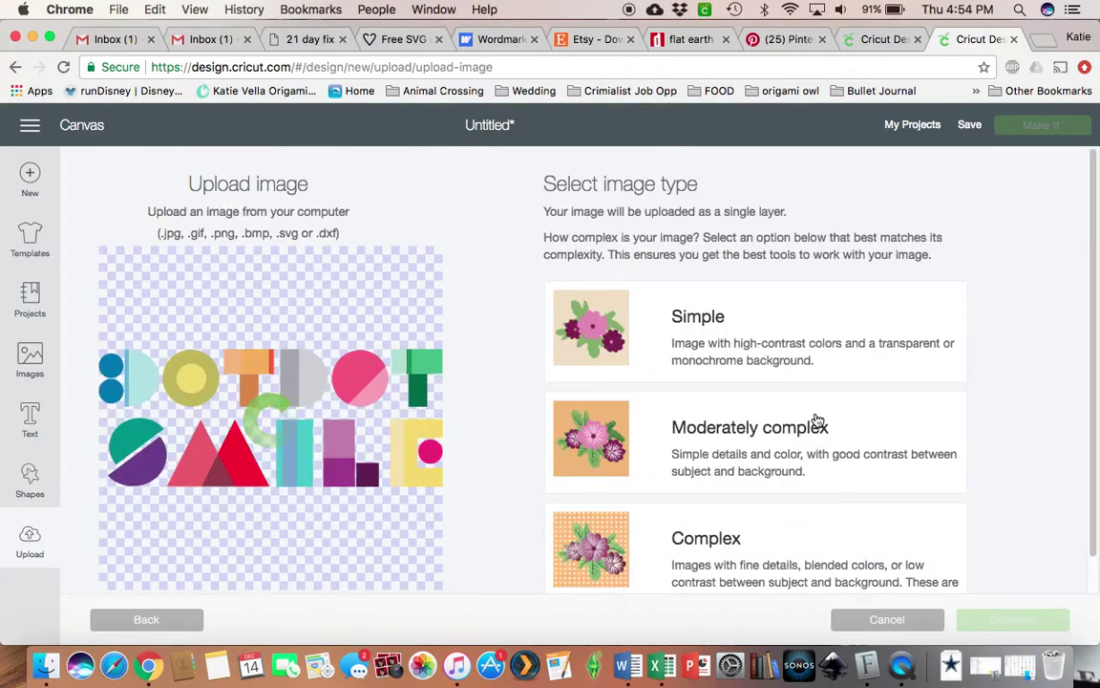
Compare the Simple, Moderately complex and Complex image types on the logo and continue with Complex
{"action": "left_click", "coordinate": [819, 316]}
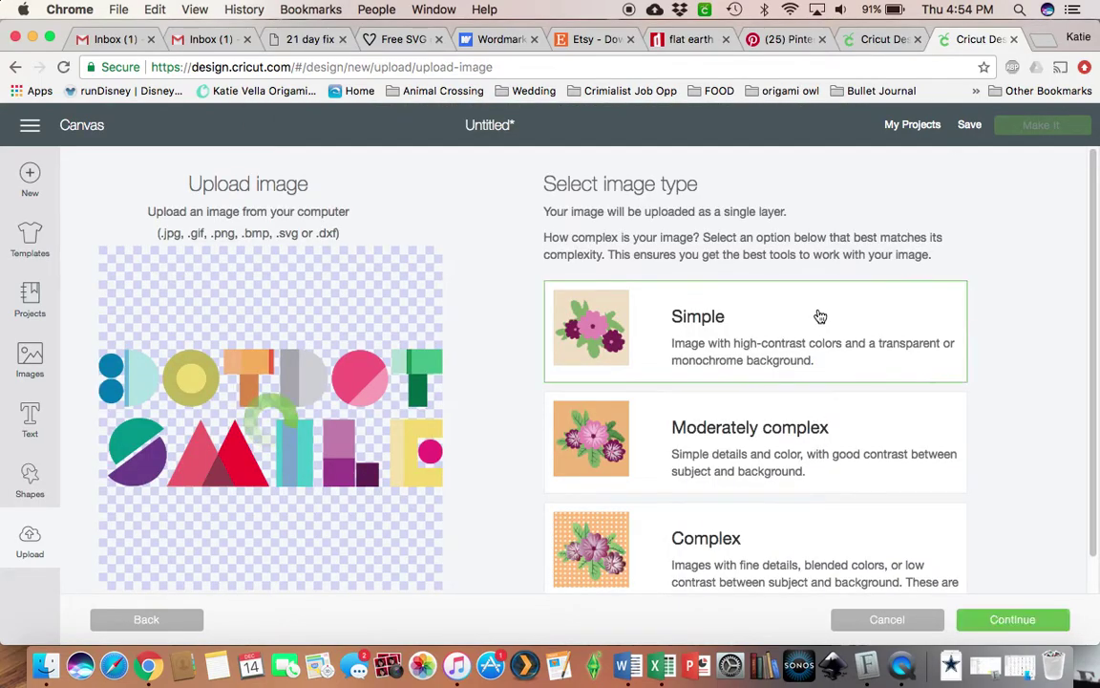
{"action": "left_click", "coordinate": [873, 543]}
{"action": "left_click", "coordinate": [878, 447]}
{"action": "left_click", "coordinate": [872, 330]}
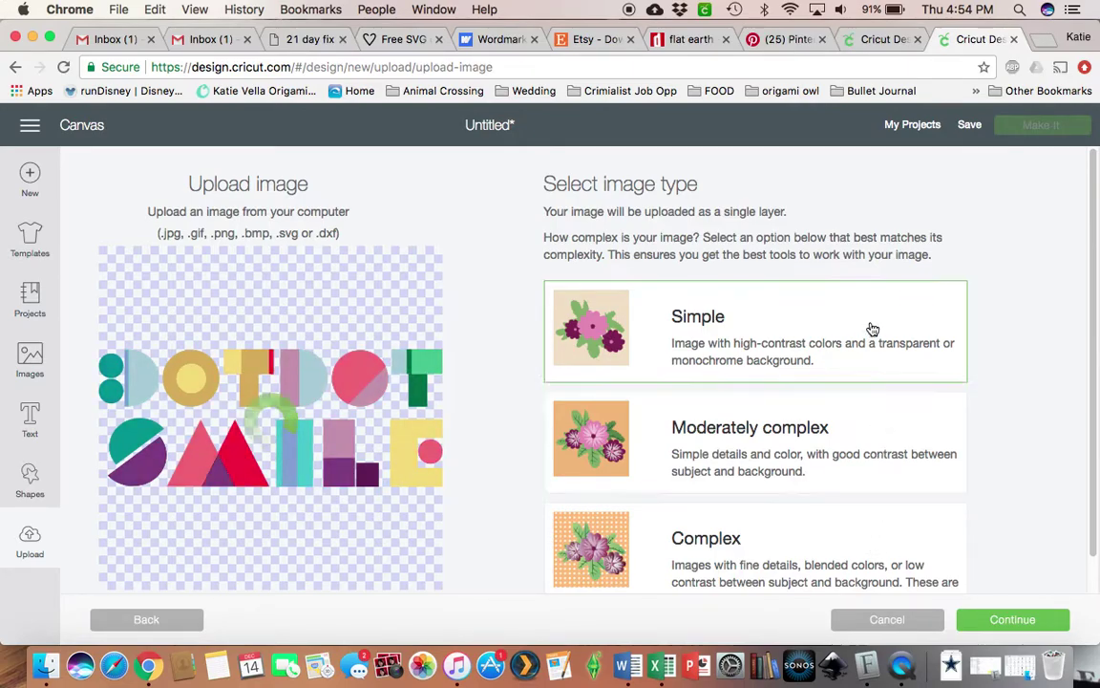
{"action": "left_click", "coordinate": [905, 545]}
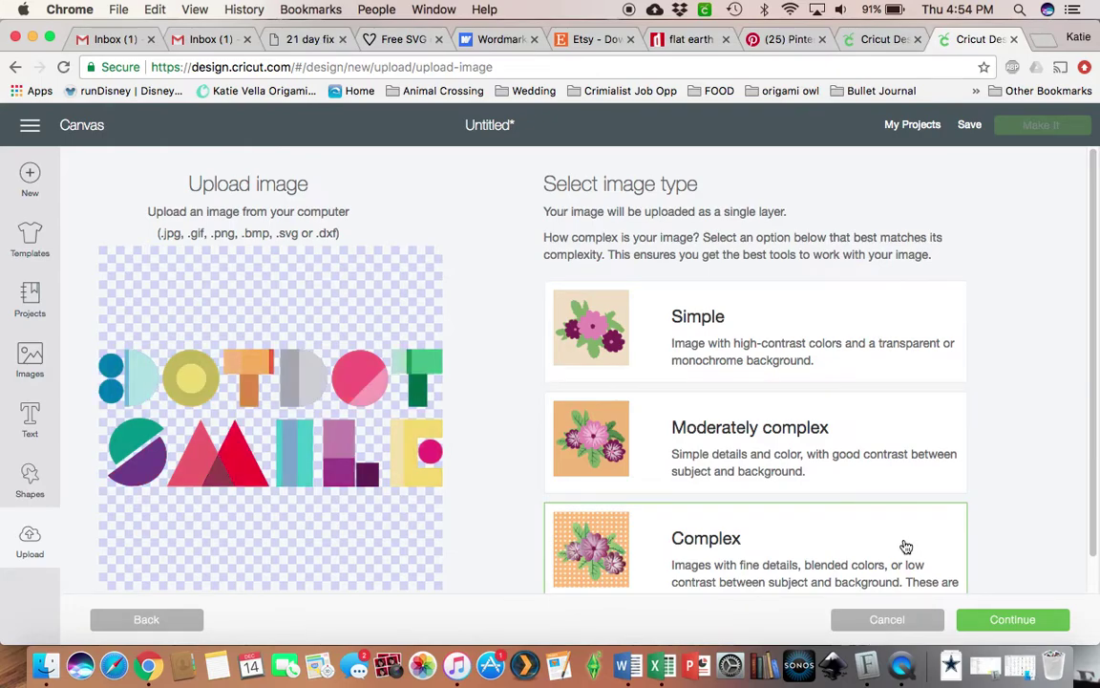
{"action": "left_click", "coordinate": [992, 609]}
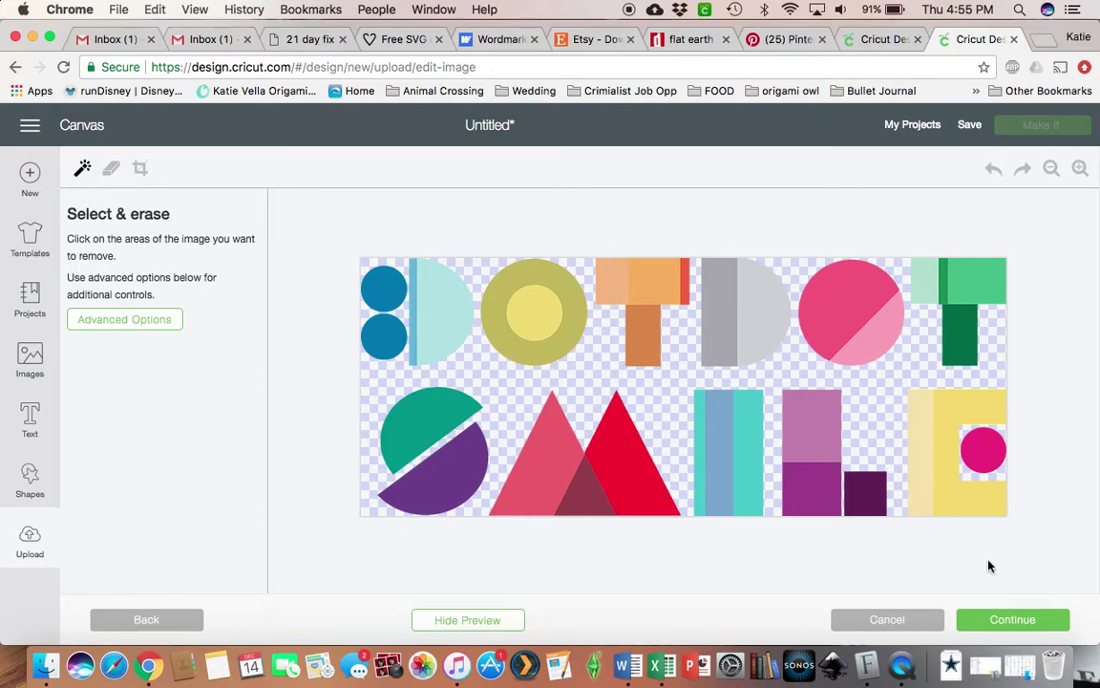
Keep the whole logo without erasing anything and save it as a print then cut image named logo
{"action": "left_click", "coordinate": [1028, 620]}
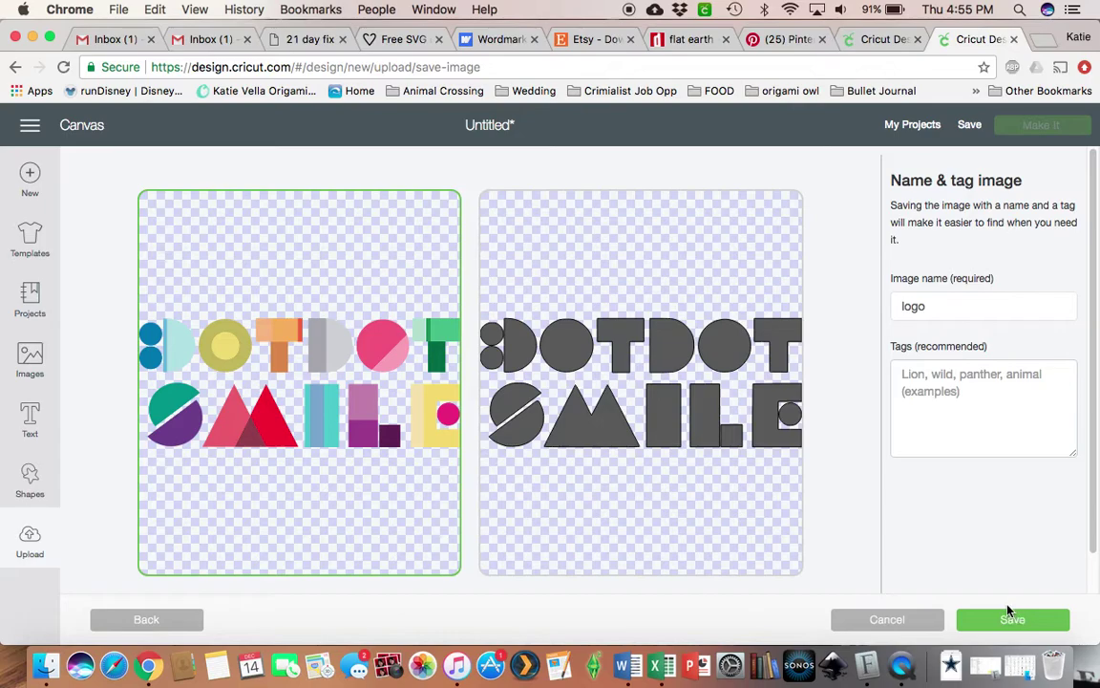
{"action": "scroll", "coordinate": [378, 462], "scroll_direction": "down", "scroll_amount": 2}
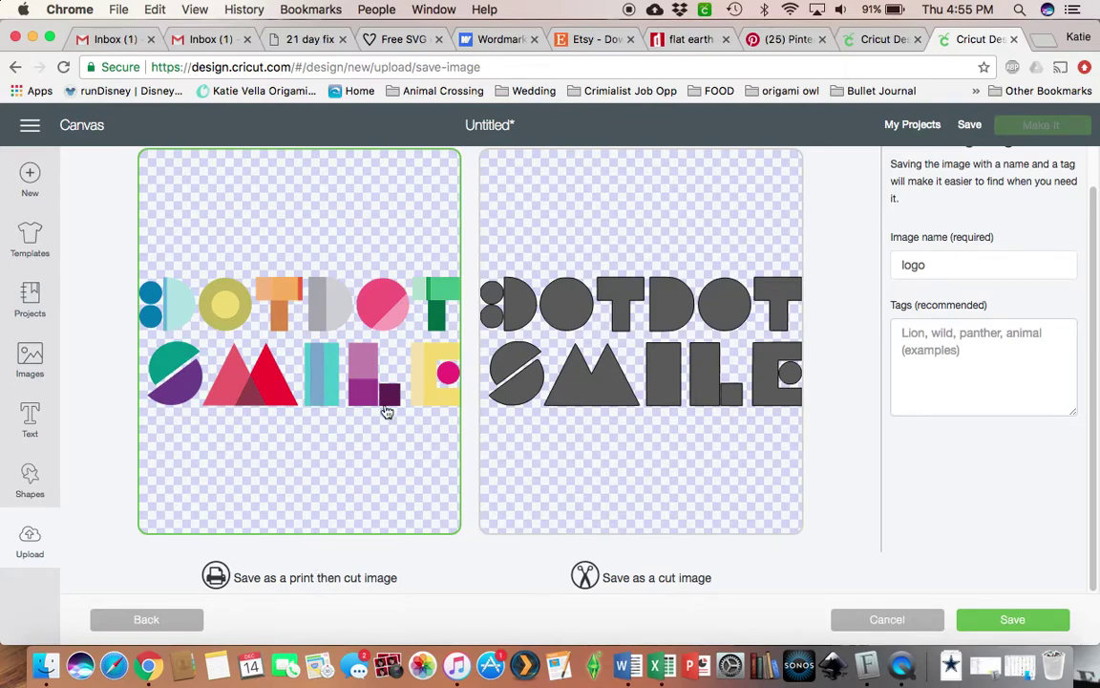
{"action": "left_click", "coordinate": [1014, 622]}
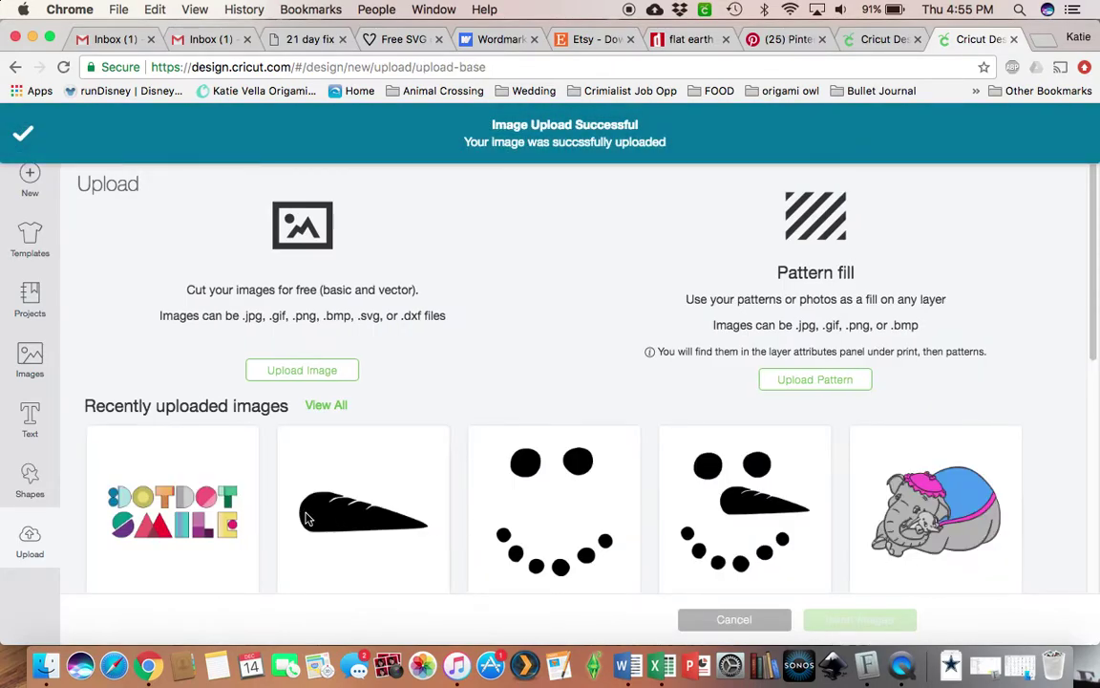
Insert the uploaded logo on the canvas and enlarge it to about 9.48 × 3.79 in, placed at about X 1.64, Y 1.26
{"action": "left_click", "coordinate": [178, 487]}
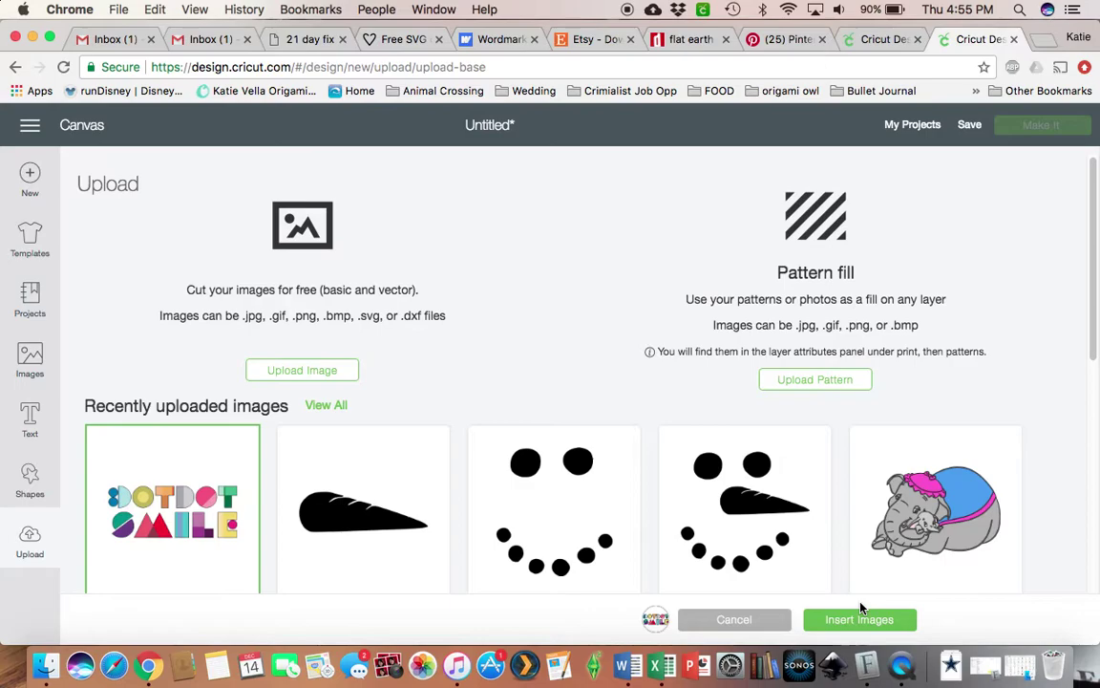
{"action": "left_click", "coordinate": [863, 619]}
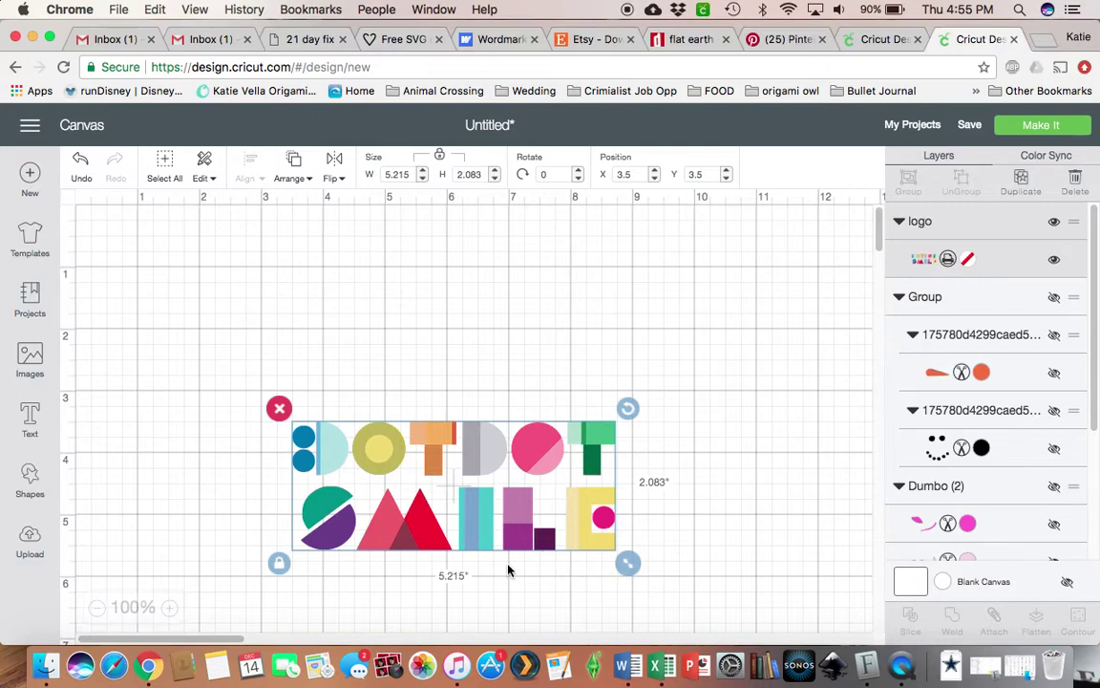
{"action": "left_click_drag", "start_coordinate": [494, 532], "coordinate": [427, 375]}
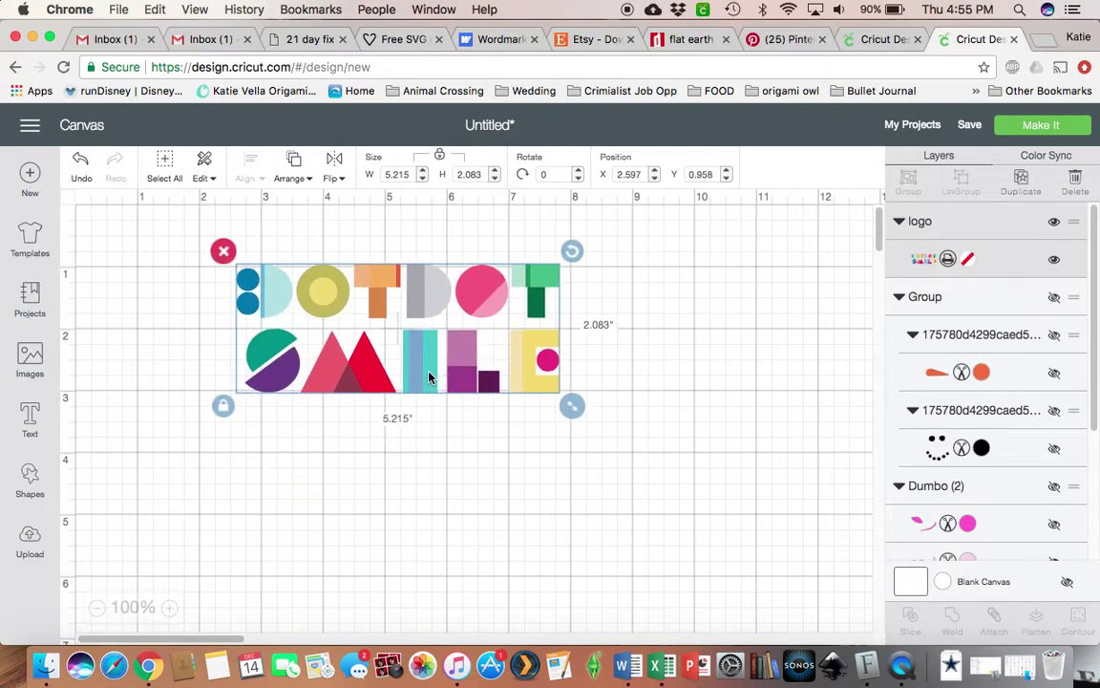
{"action": "left_click_drag", "start_coordinate": [570, 405], "coordinate": [845, 525]}
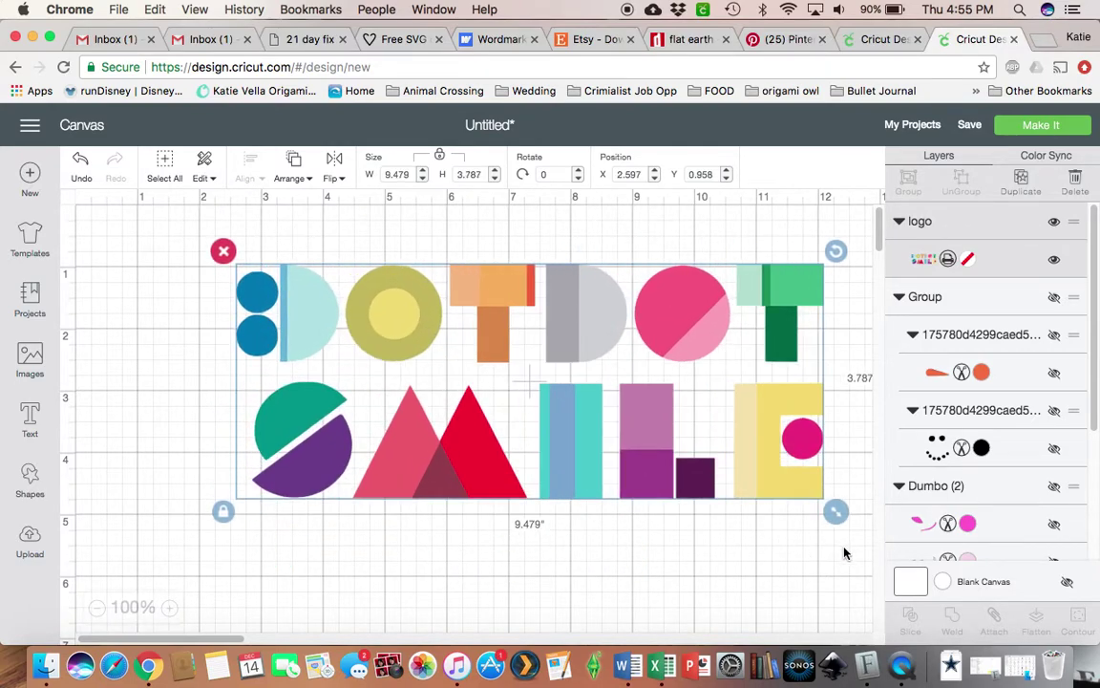
{"action": "left_click_drag", "start_coordinate": [785, 494], "coordinate": [694, 524]}
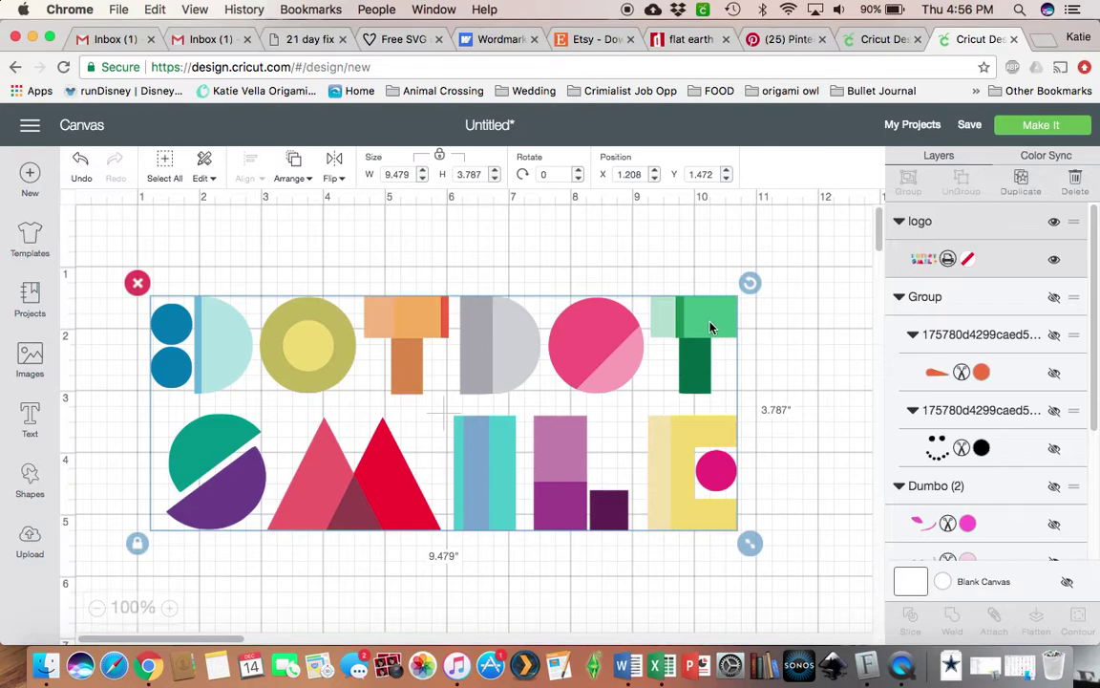
{"action": "left_click_drag", "start_coordinate": [703, 327], "coordinate": [731, 314]}
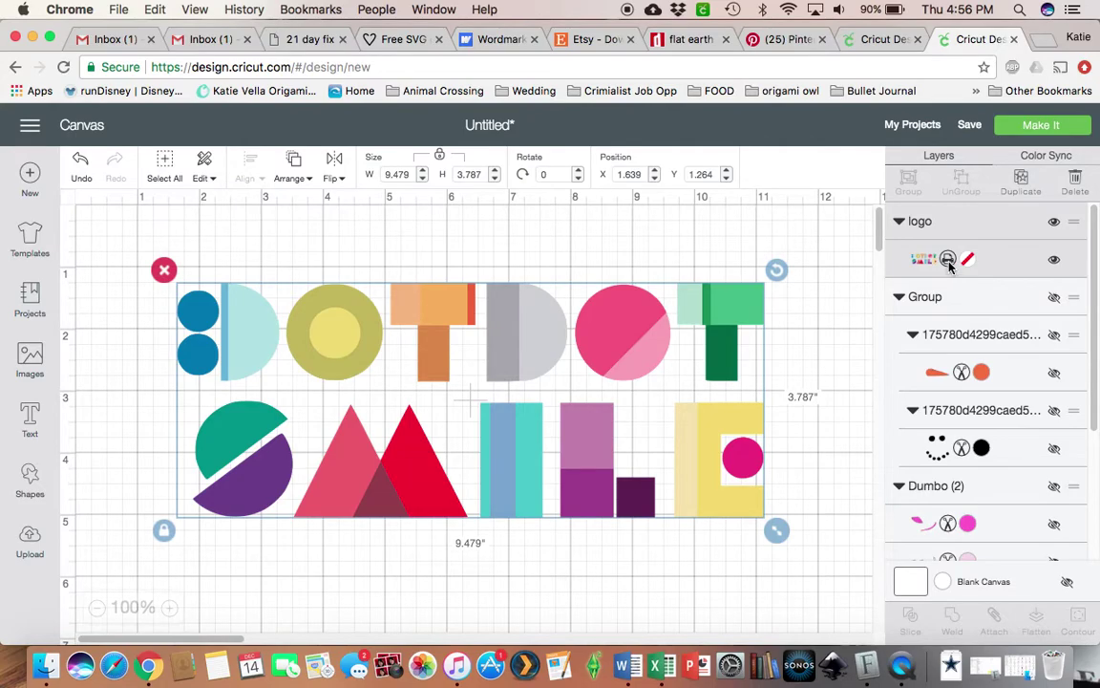
Shrink the logo to about 8.38 × 3.35 in to fit the print limit and send it to mat preparation
{"action": "left_click", "coordinate": [1048, 134]}
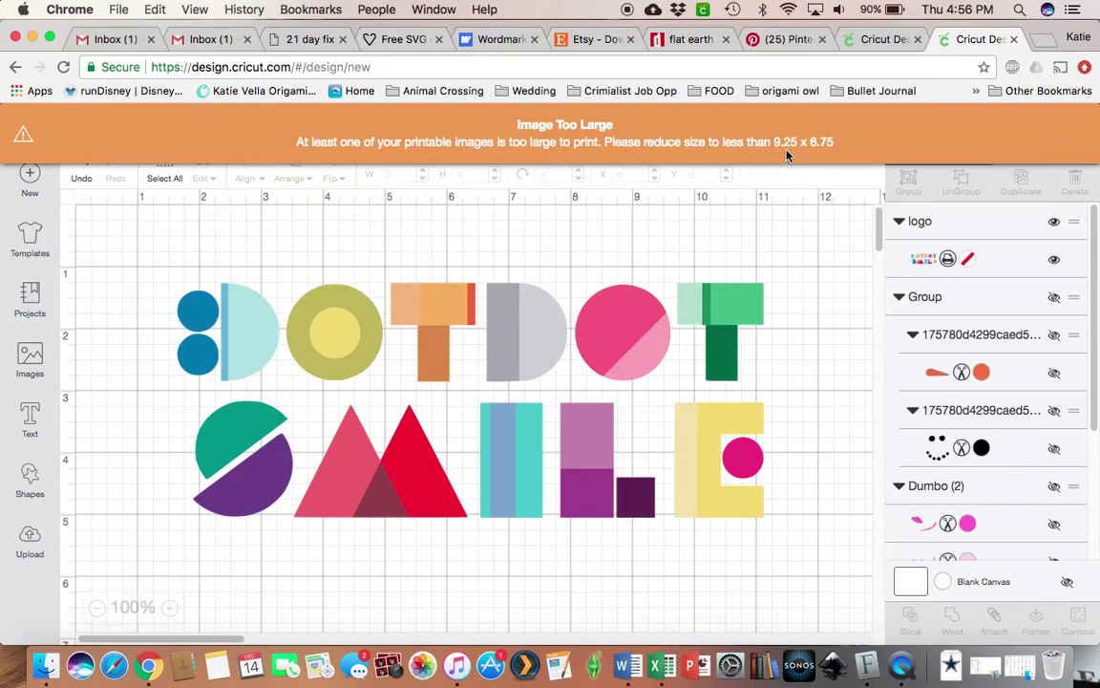
{"action": "left_click", "coordinate": [728, 306]}
{"action": "left_click_drag", "start_coordinate": [775, 535], "coordinate": [706, 508]}
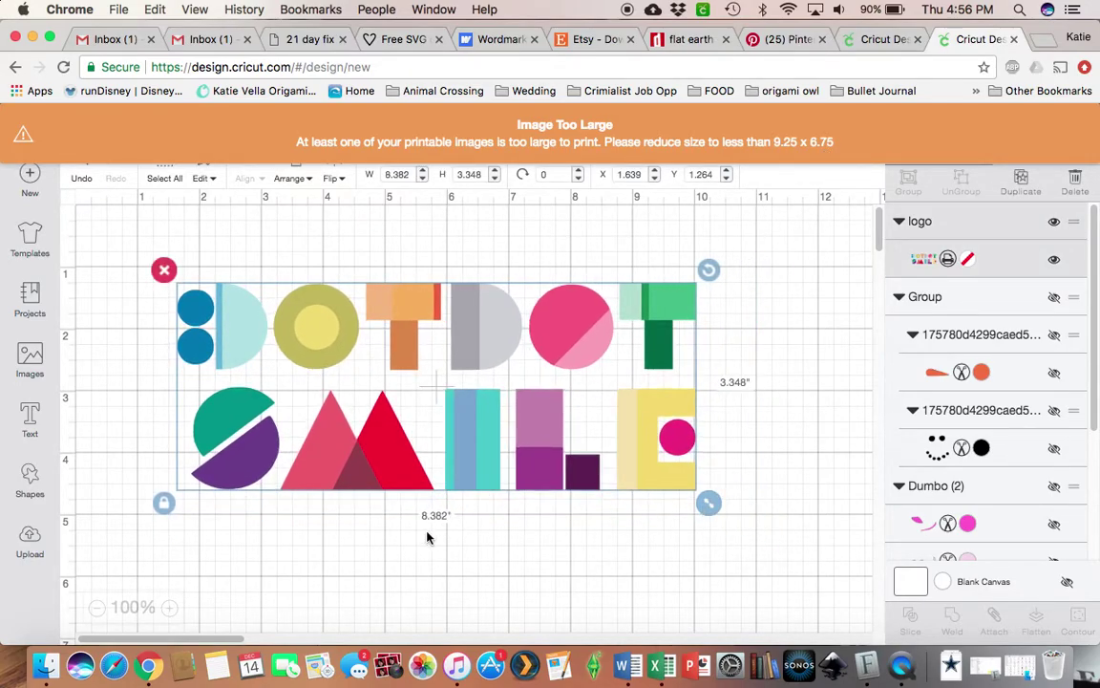
{"action": "left_click", "coordinate": [761, 430]}
{"action": "left_click", "coordinate": [1049, 131]}
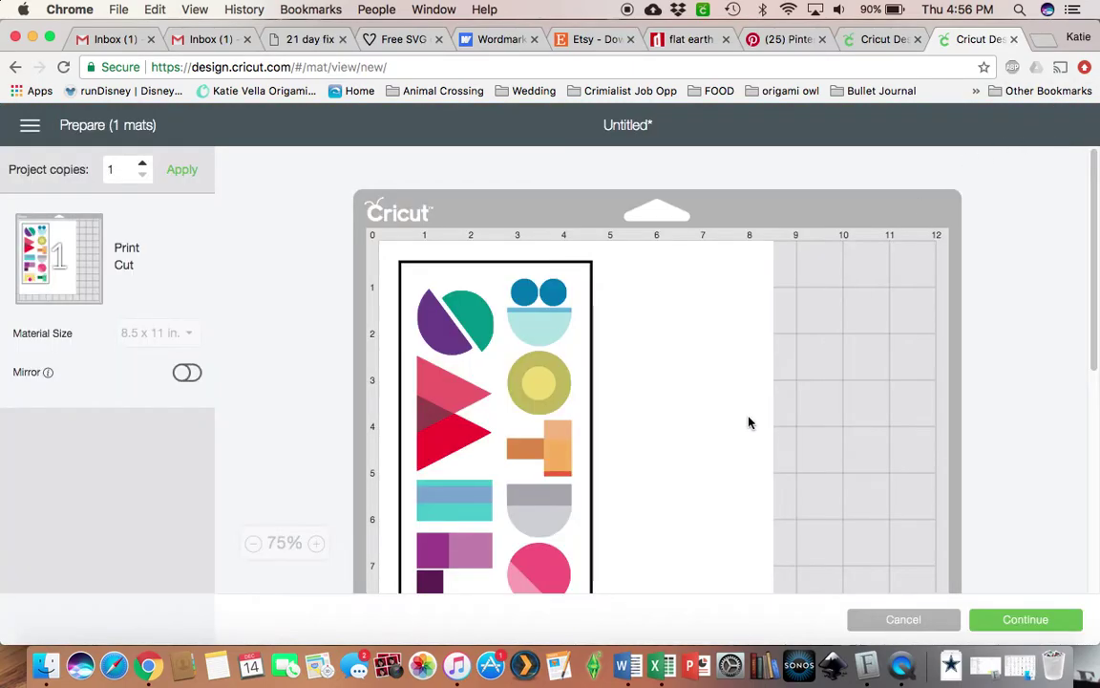
{"action": "scroll", "coordinate": [751, 418], "scroll_direction": "down", "scroll_amount": 4}
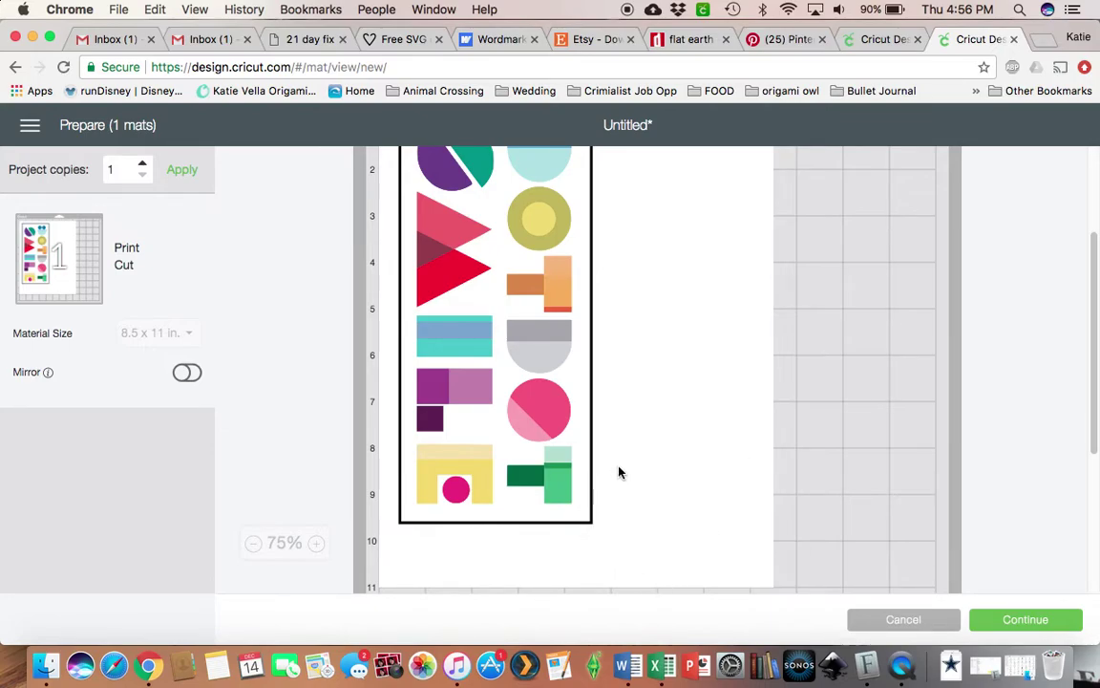
Check the logo's placement and black border on the mat preview and return to the canvas
{"action": "scroll", "coordinate": [618, 469], "scroll_direction": "up", "scroll_amount": 1}
{"action": "scroll", "coordinate": [618, 469], "scroll_direction": "up", "scroll_amount": 2}
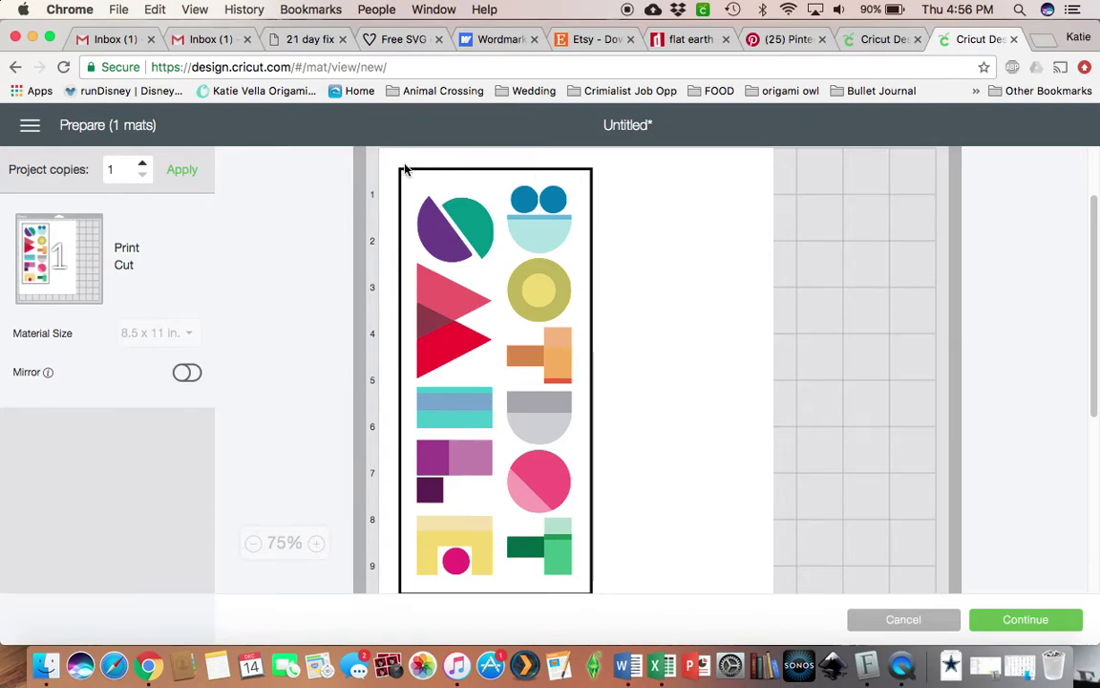
{"action": "left_click", "coordinate": [906, 621]}
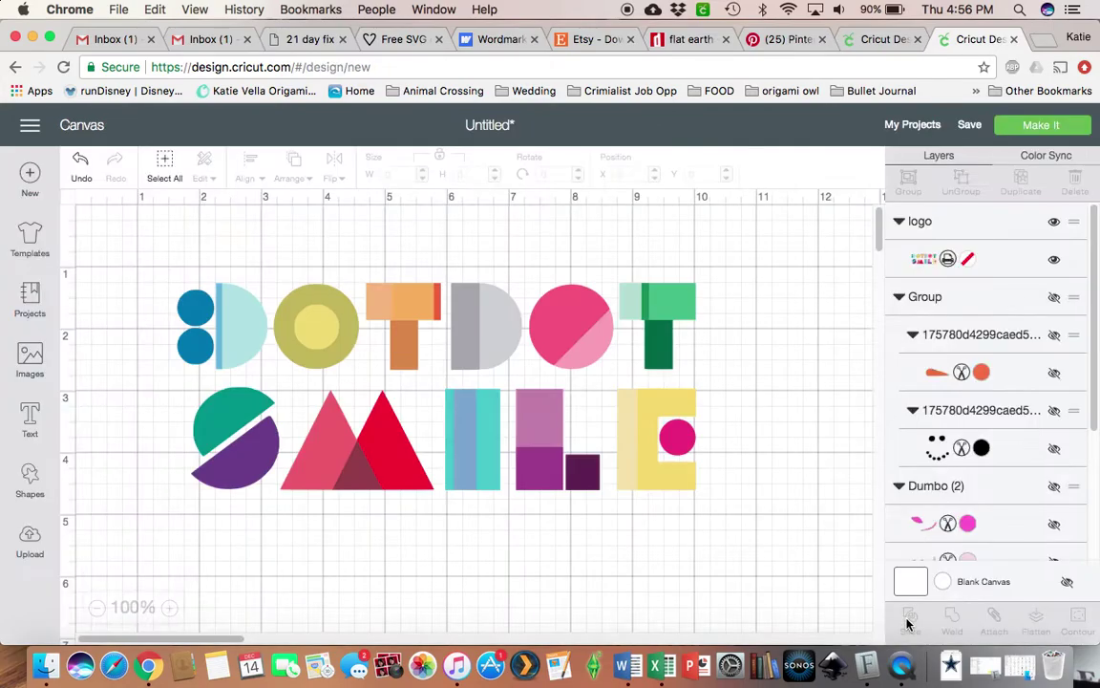
Move the logo to about X 1.18, Y 1.33 and take it through mat preparation to the print stage
{"action": "left_click_drag", "start_coordinate": [533, 443], "coordinate": [504, 450]}
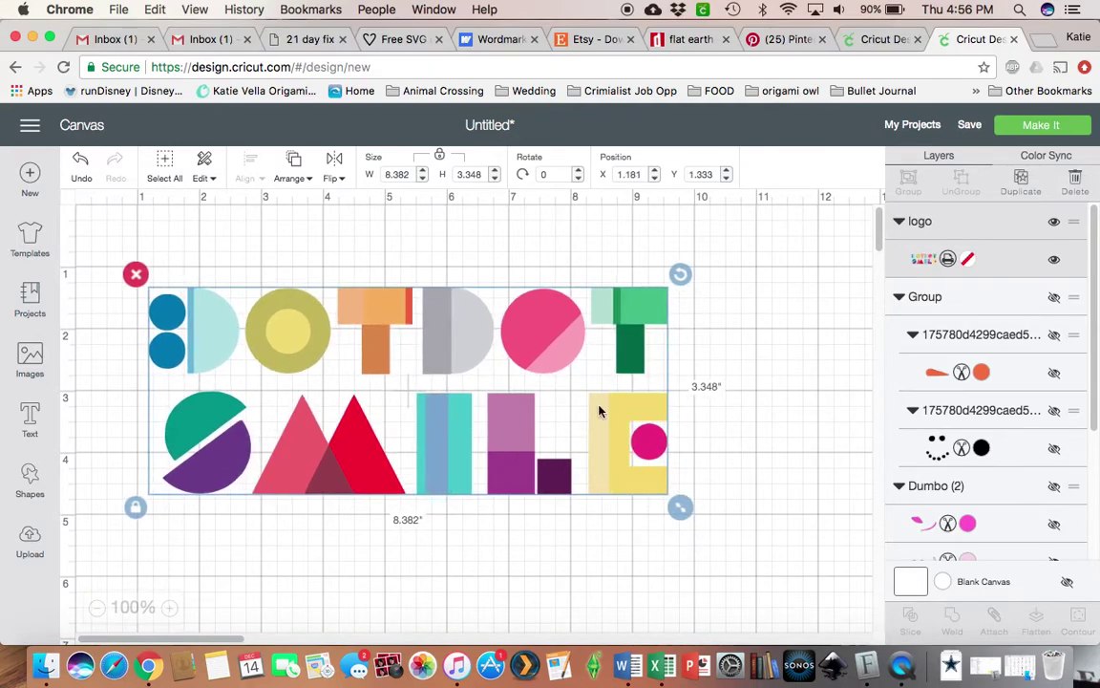
{"action": "left_click", "coordinate": [1041, 125]}
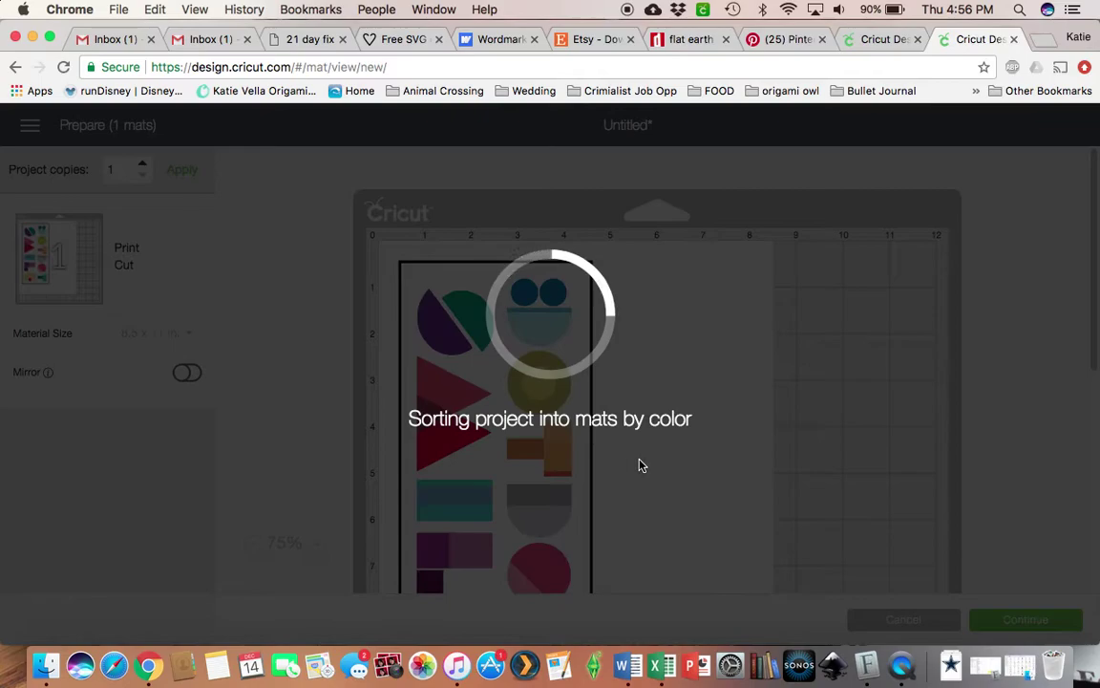
{"action": "scroll", "coordinate": [994, 478], "scroll_direction": "down", "scroll_amount": 2}
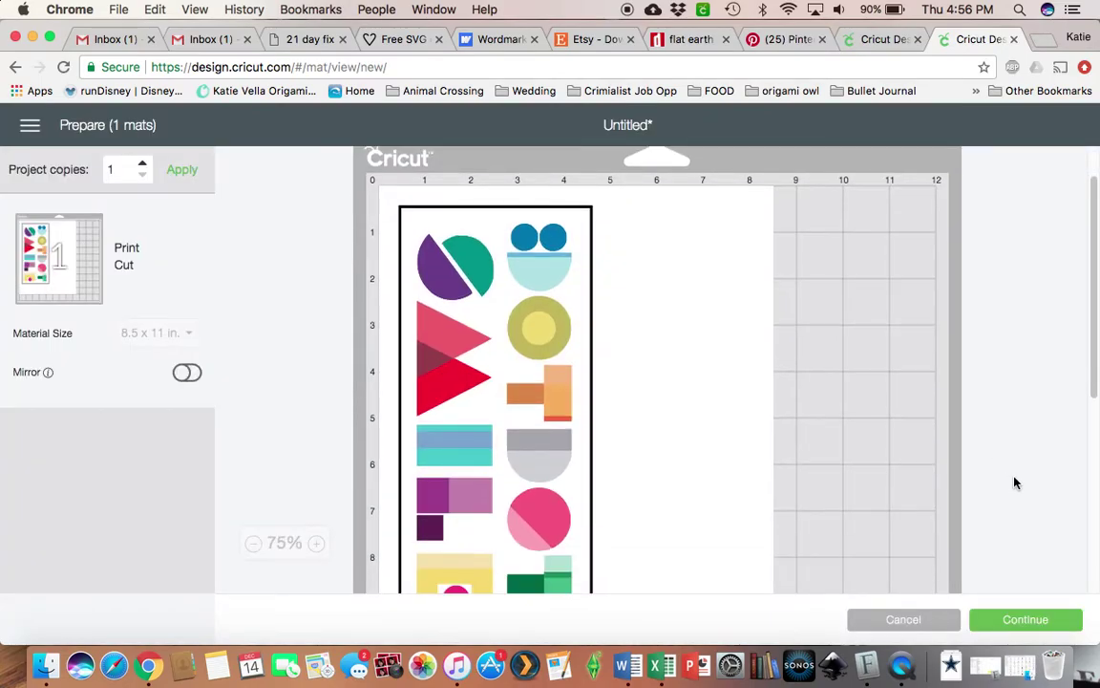
{"action": "left_click", "coordinate": [1025, 620]}
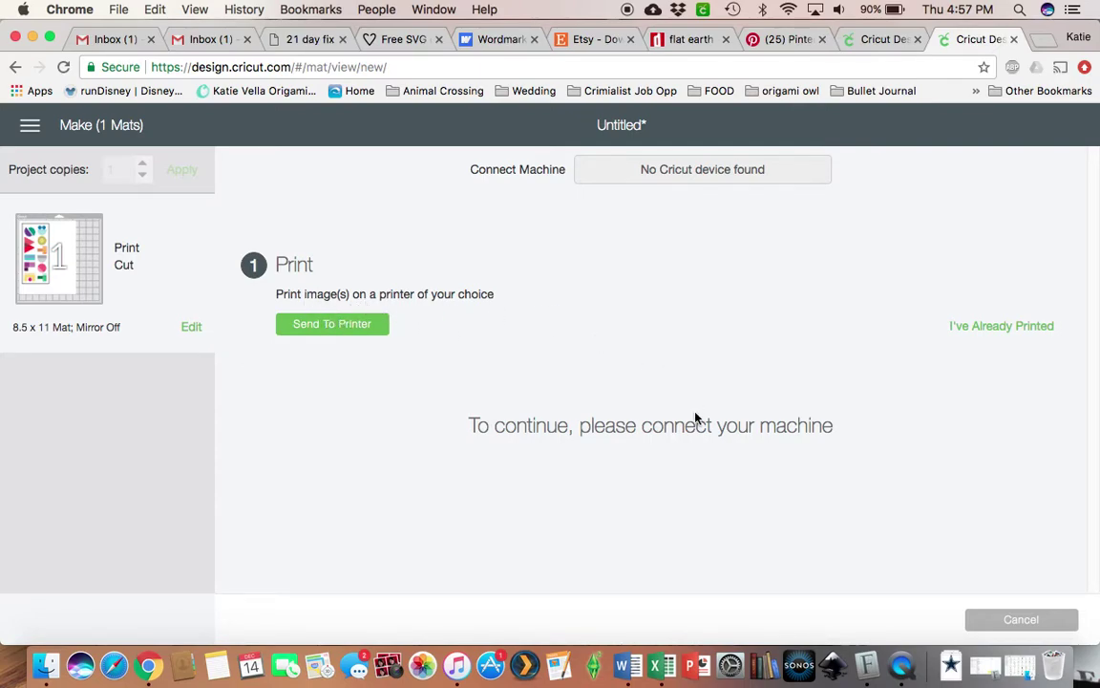
Leave the print stage for the canvas and reposition the logo at about X 1.53, Y 1.13
{"action": "left_click", "coordinate": [1040, 622]}
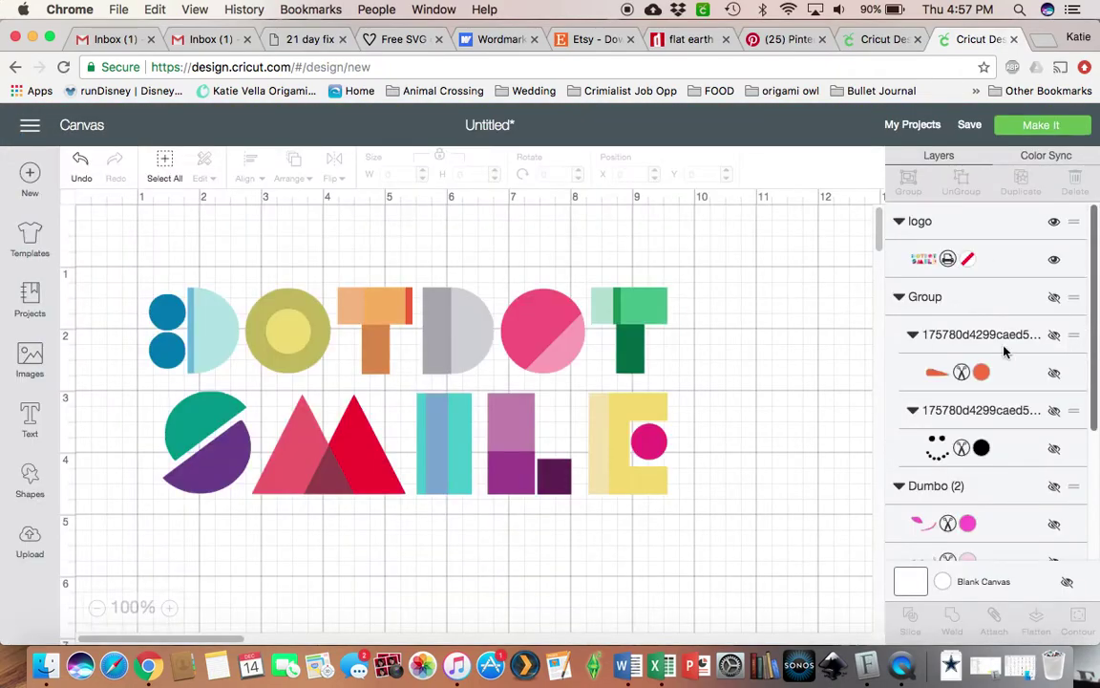
{"action": "left_click_drag", "start_coordinate": [633, 337], "coordinate": [694, 328]}
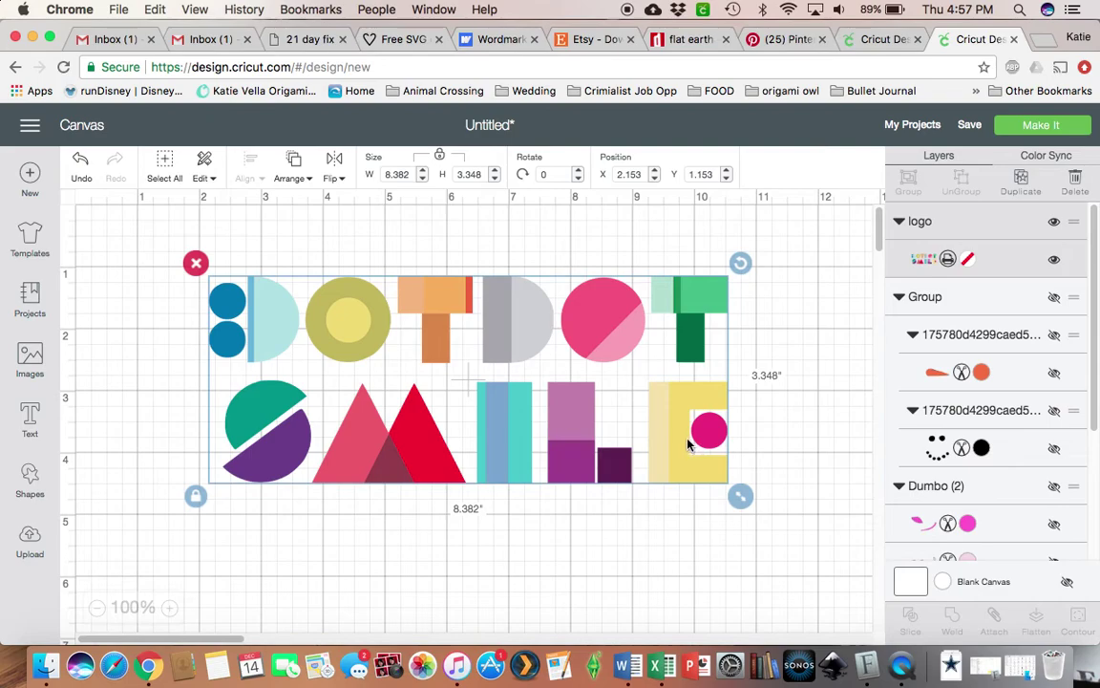
{"action": "left_click_drag", "start_coordinate": [705, 437], "coordinate": [648, 442]}
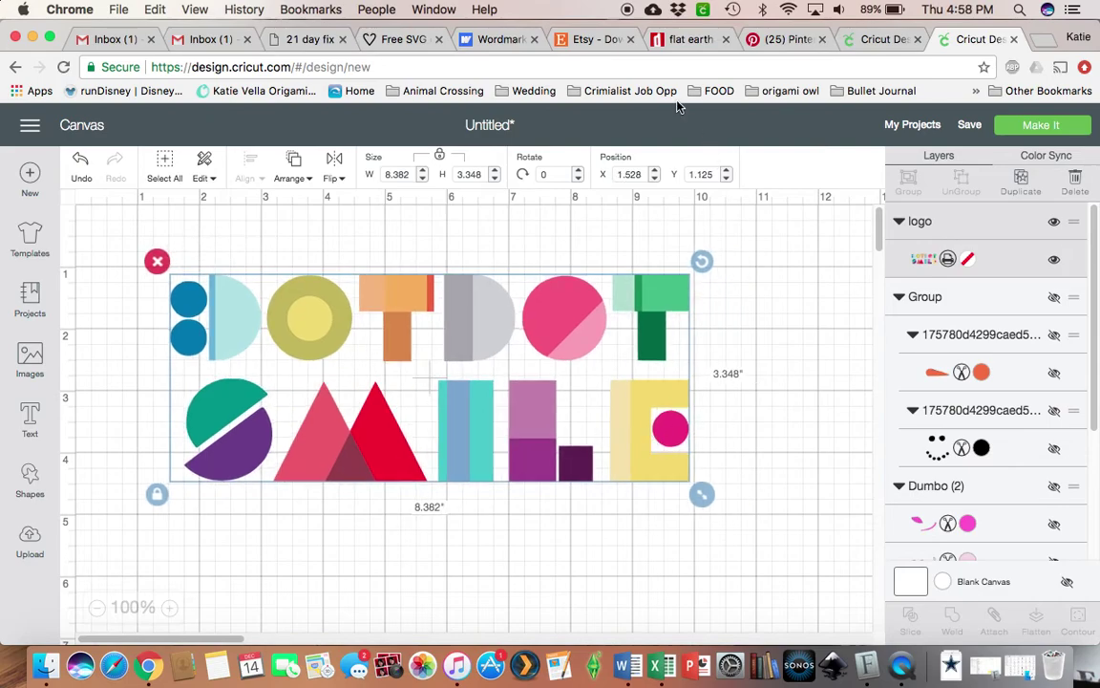